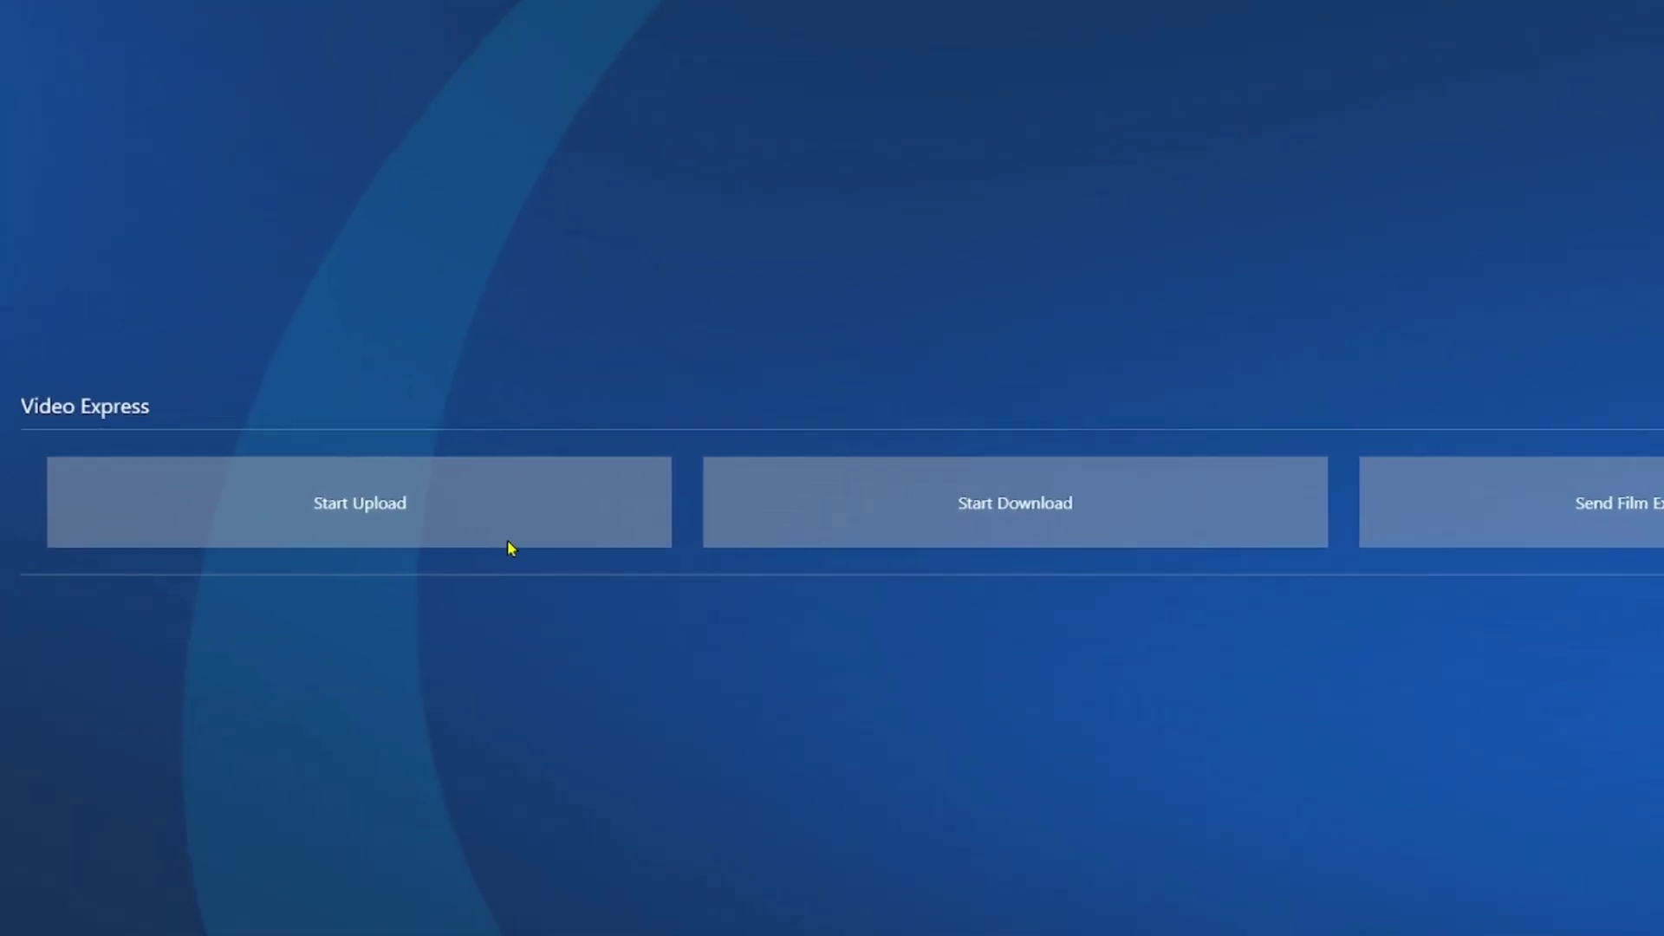
Start a roster upload for Hargrave Military Academy Tigers (VA)'s 2023/10/28 BullCityPrep game.
{"action": "left_click", "coordinate": [518, 536]}
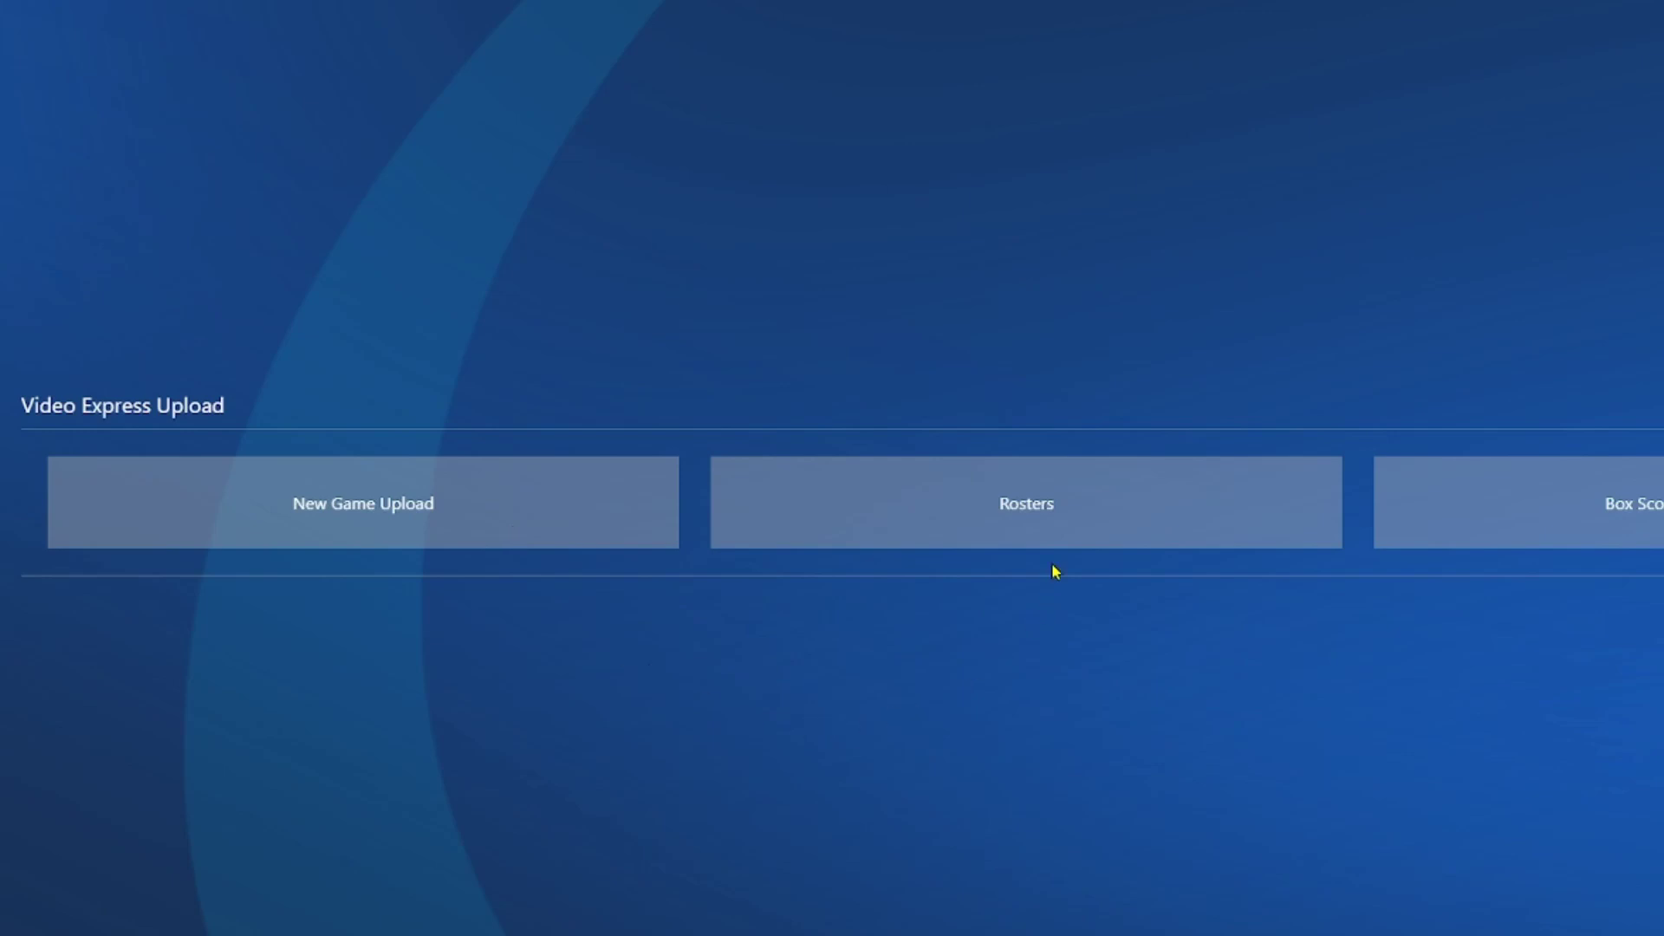
{"action": "left_click", "coordinate": [1052, 516]}
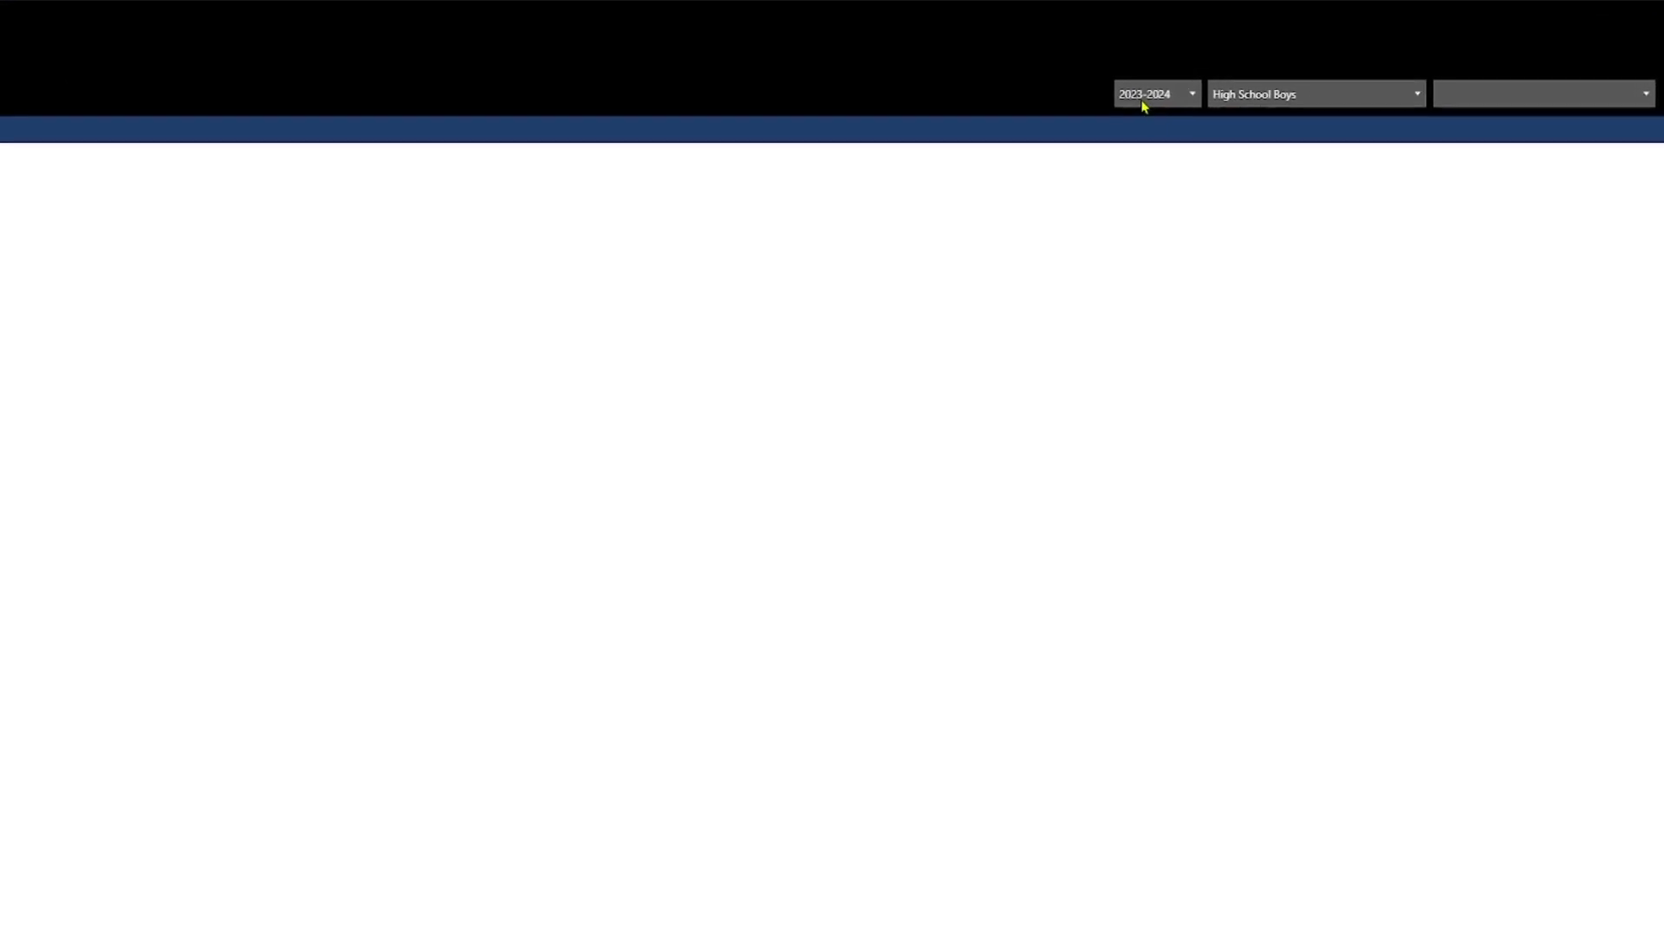
{"action": "left_click", "coordinate": [1456, 105]}
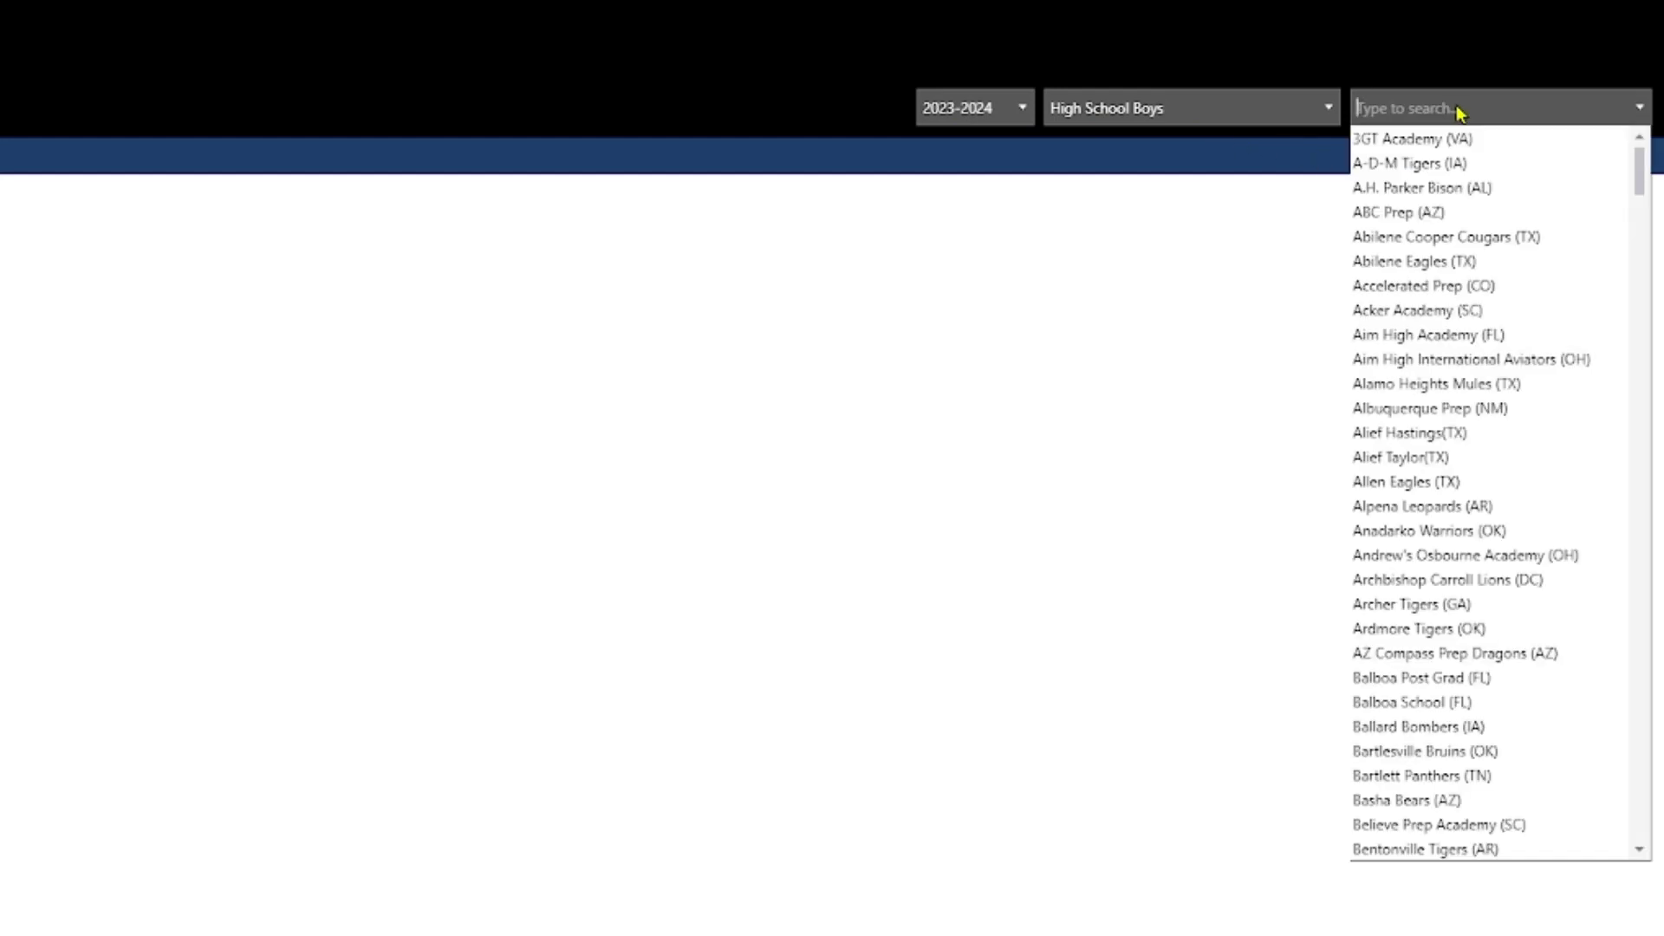
{"action": "type", "text": "harg"}
{"action": "left_click", "coordinate": [1457, 164]}
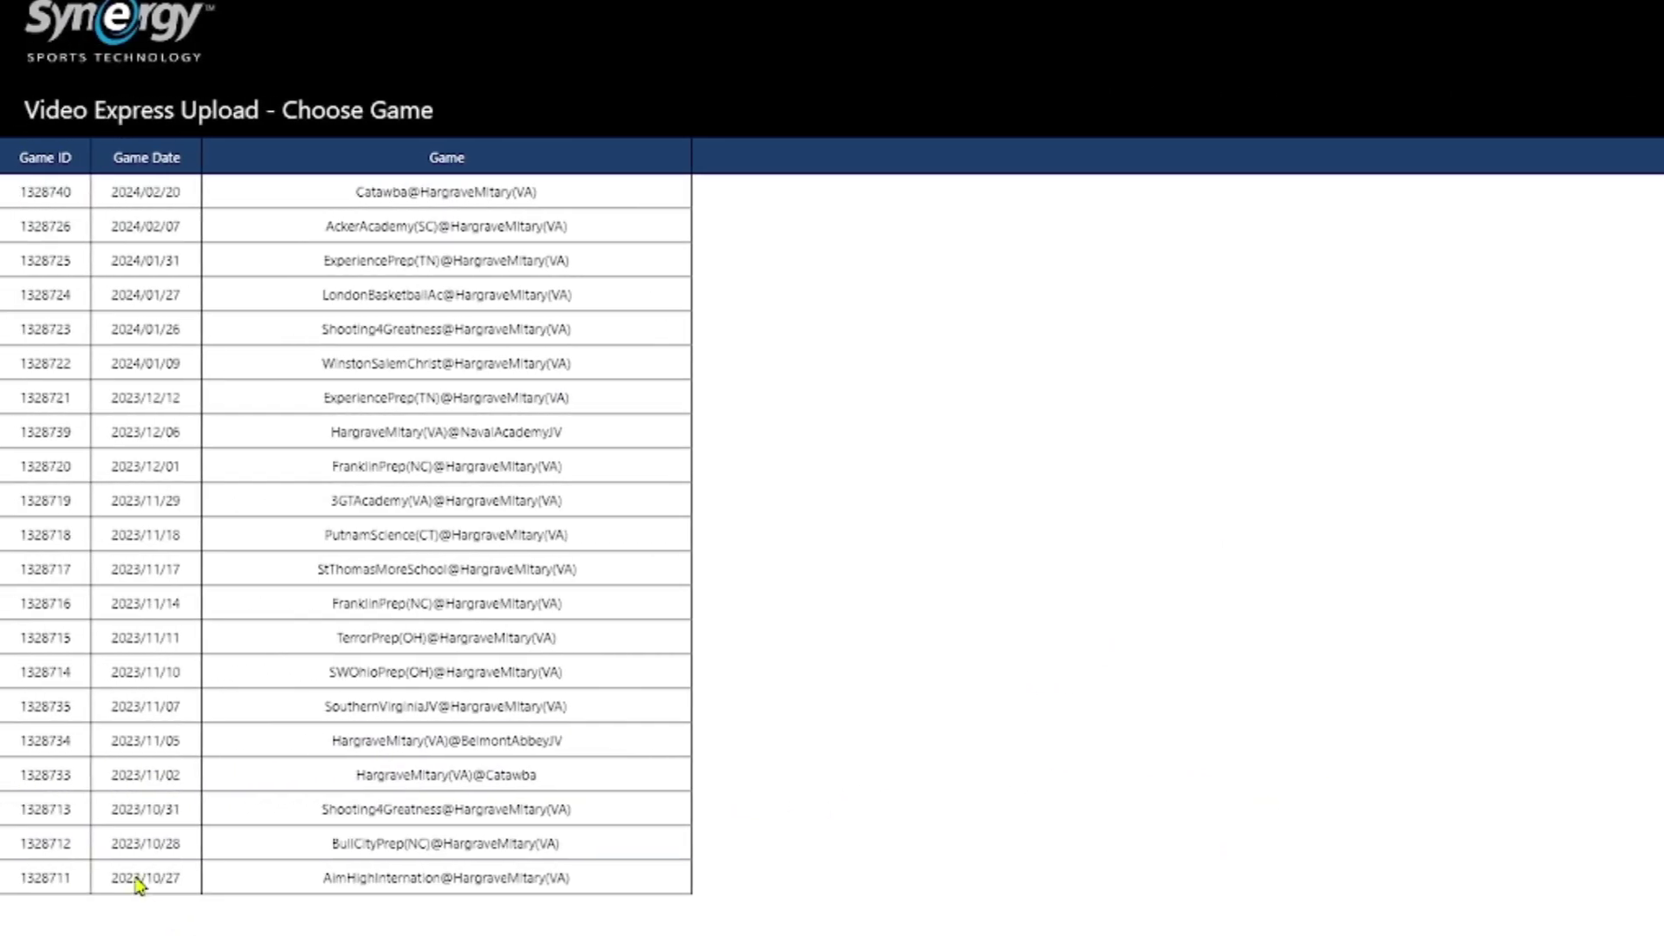
{"action": "left_click", "coordinate": [496, 854]}
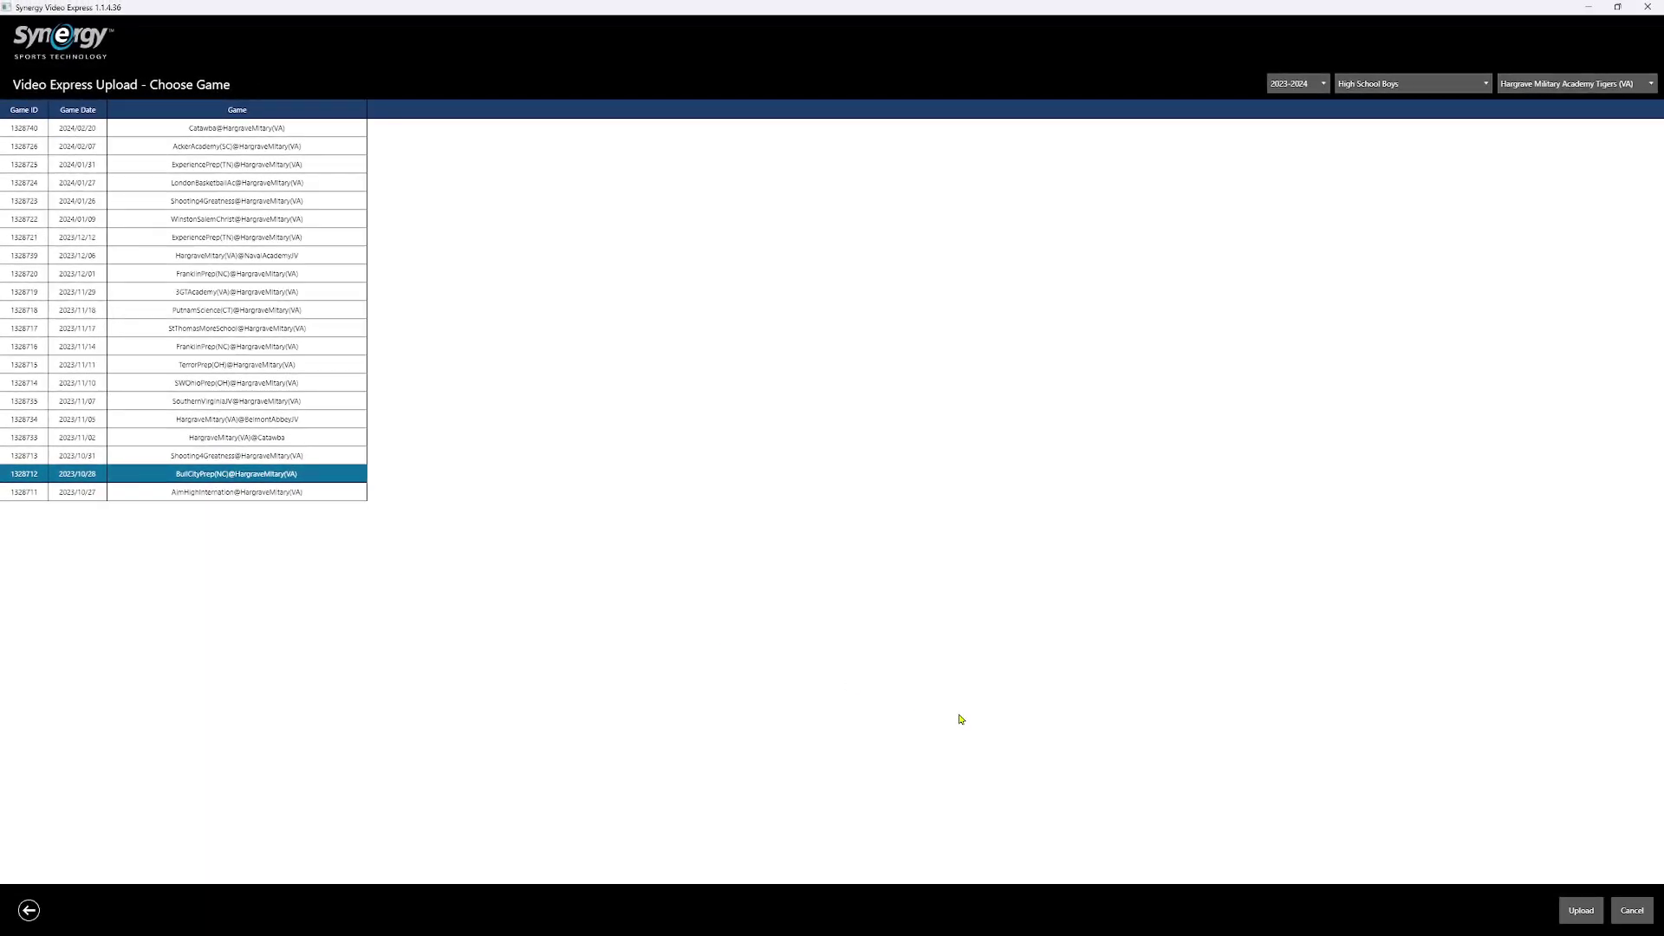
{"action": "left_click", "coordinate": [1581, 910]}
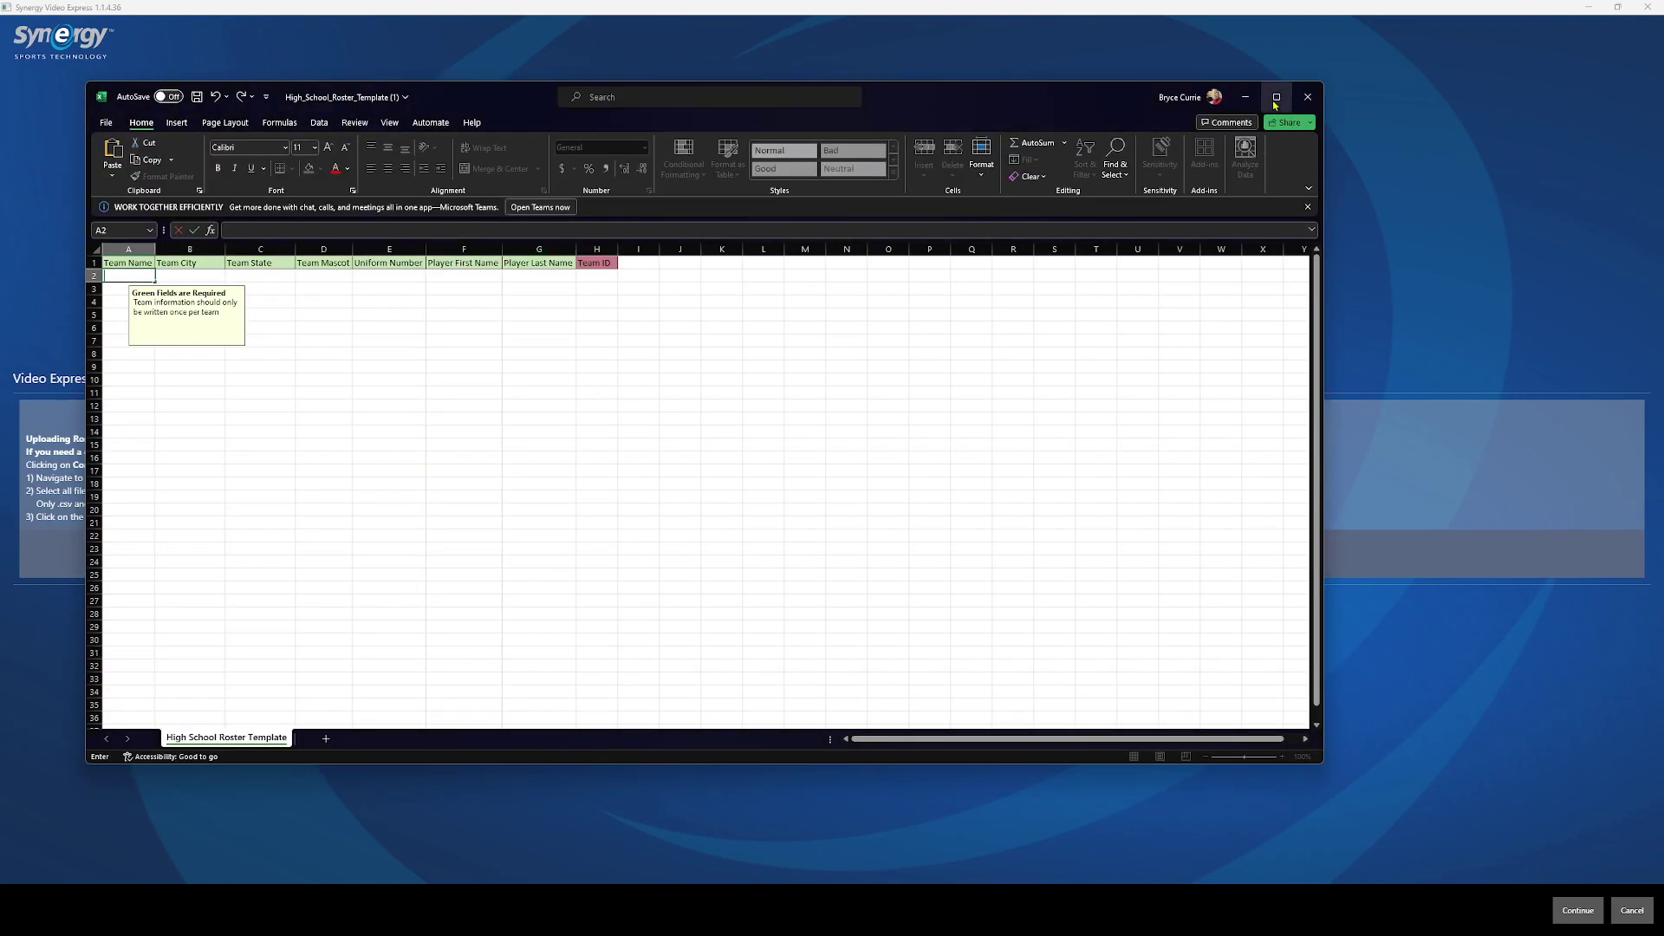
Maximize the high school roster template window in Excel.
{"action": "left_click", "coordinate": [1276, 98]}
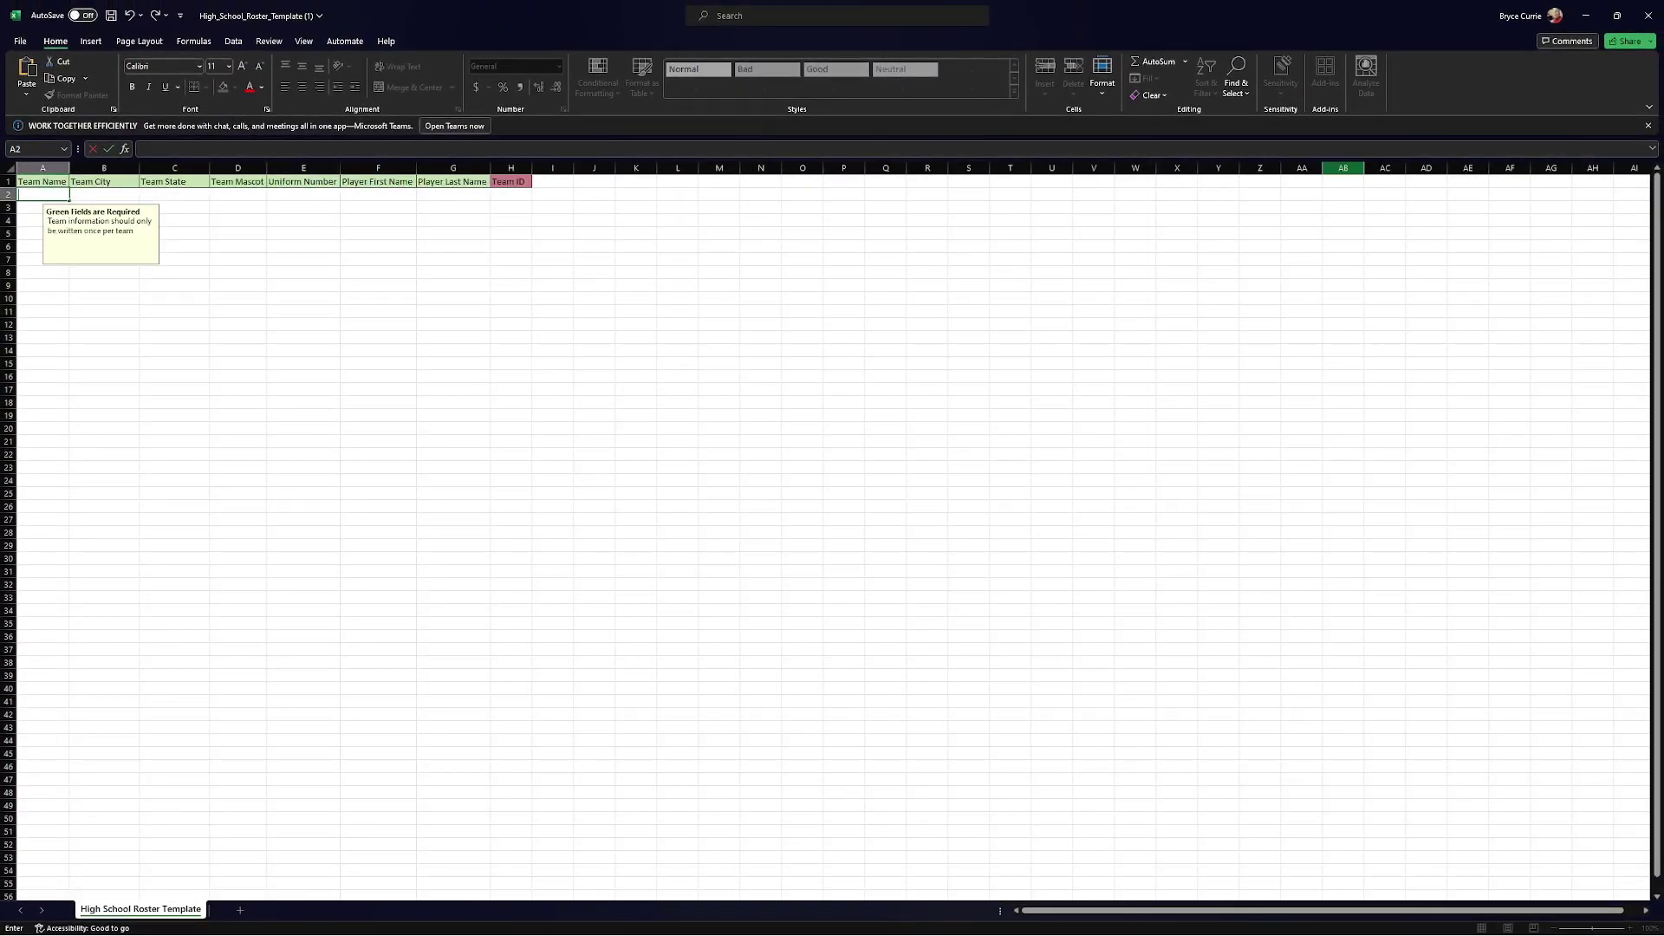
Close the Excel roster template, discarding any changes.
{"action": "left_click", "coordinate": [1654, 18]}
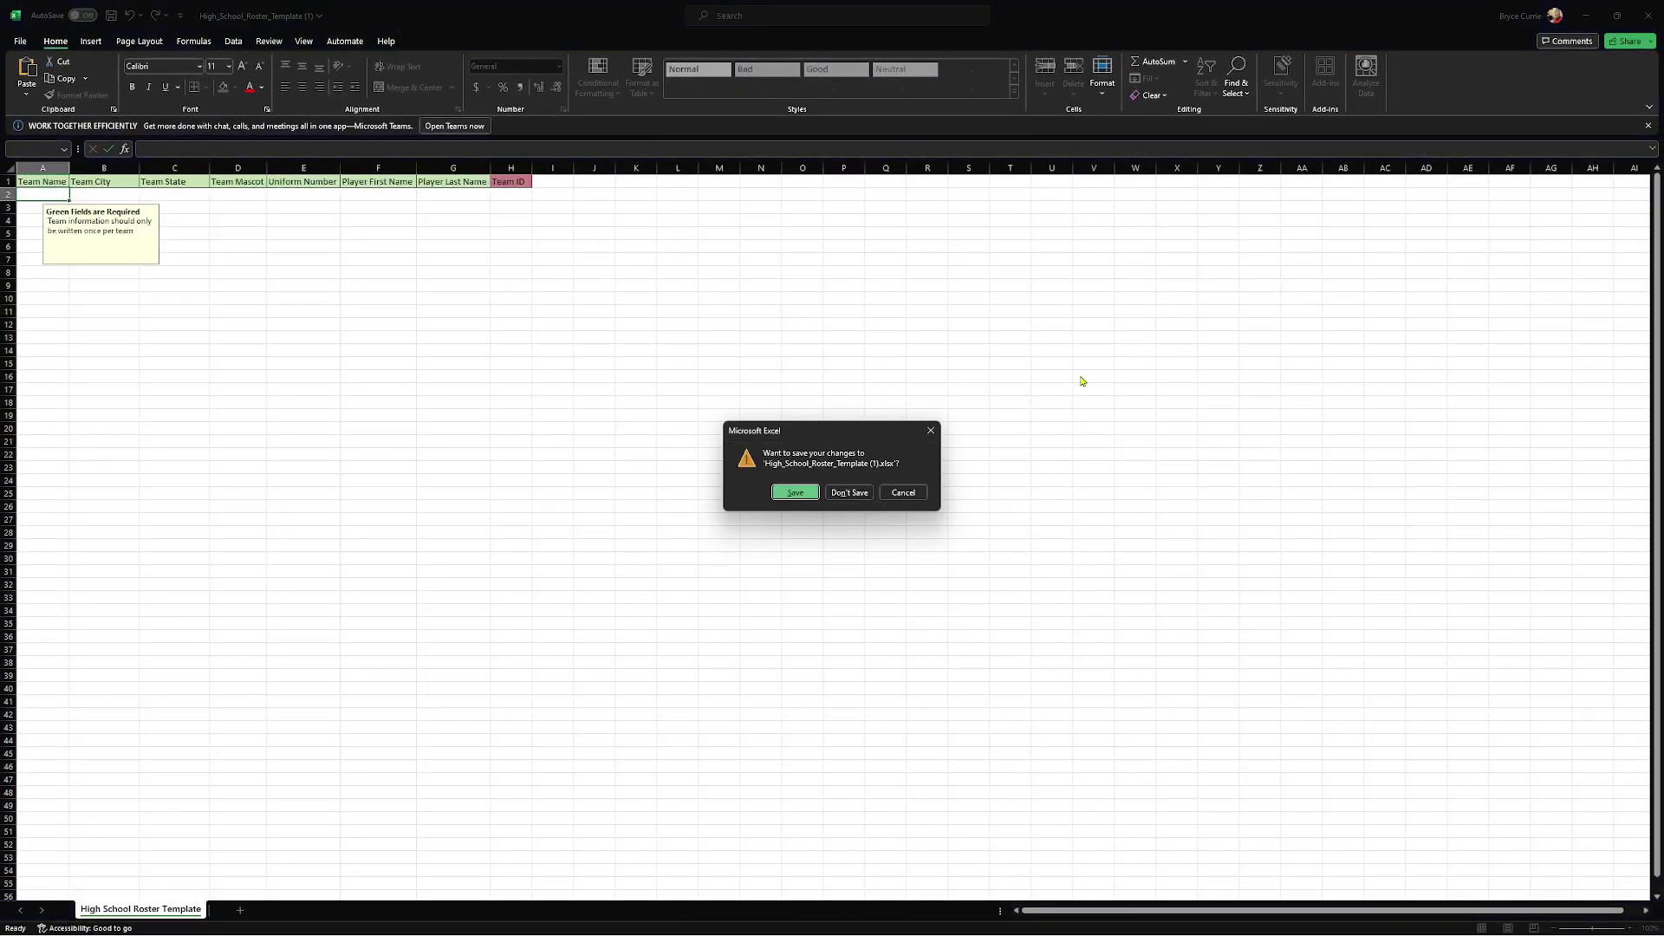
{"action": "left_click", "coordinate": [864, 490]}
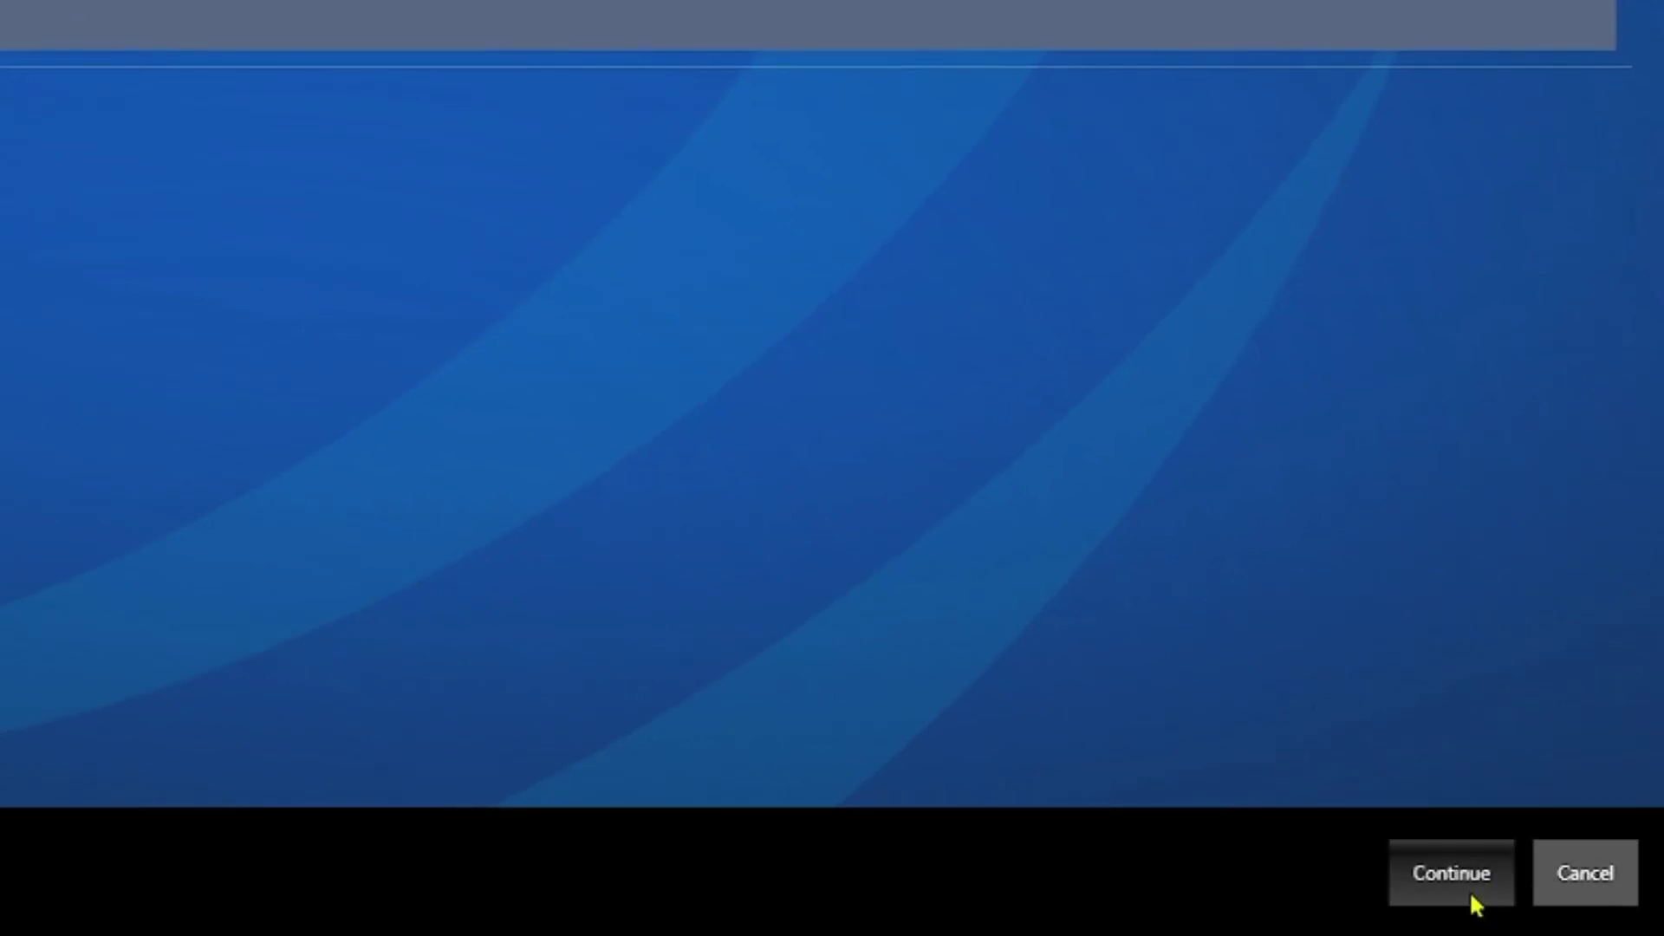
Upload High_School_Roster_Template from Downloads as the roster file.
{"action": "left_click", "coordinate": [1478, 876]}
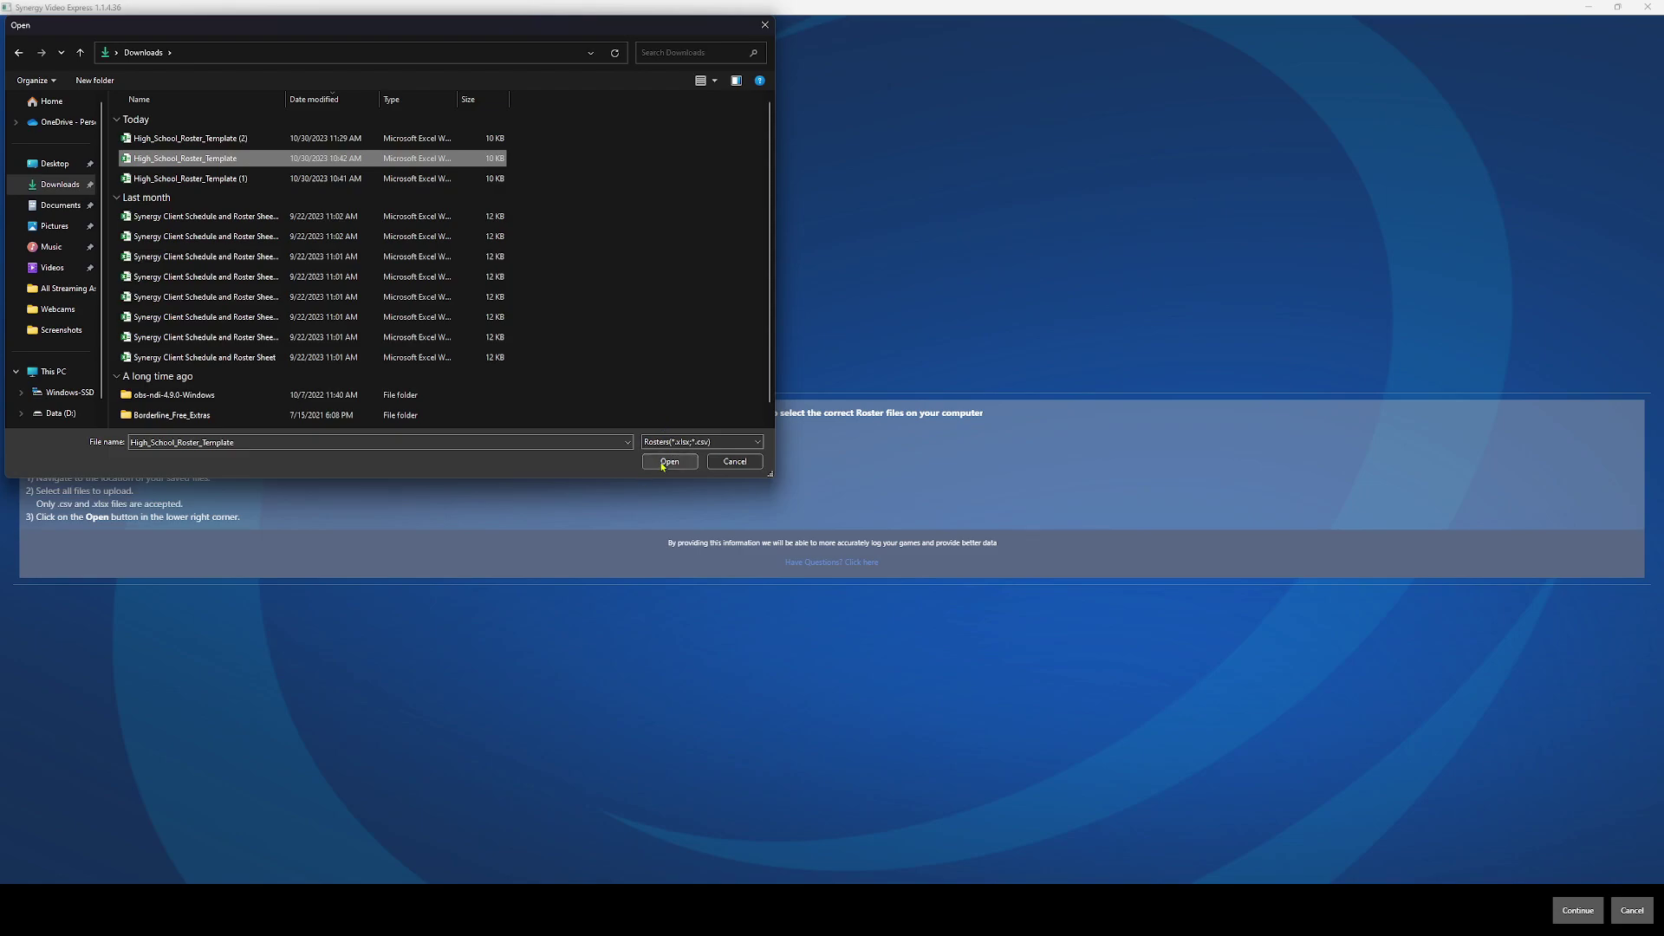
{"action": "left_click", "coordinate": [669, 462]}
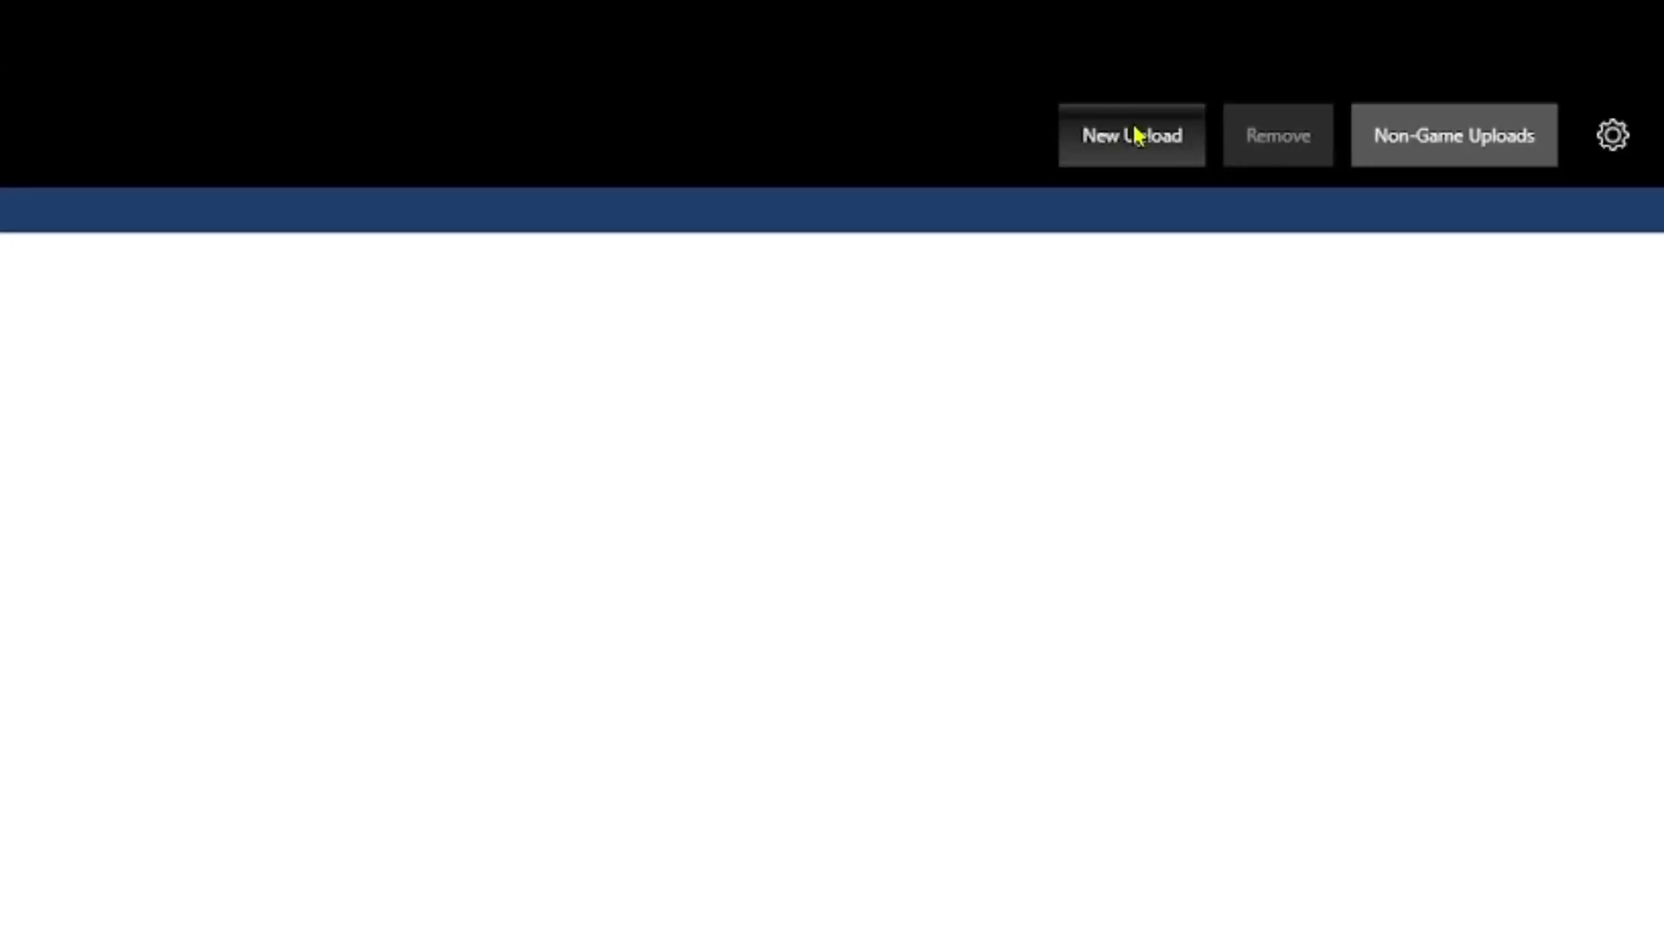
Start a new game video upload for the 2023/10/28 BullCityPrep game, row 1328712.
{"action": "left_click", "coordinate": [1136, 135]}
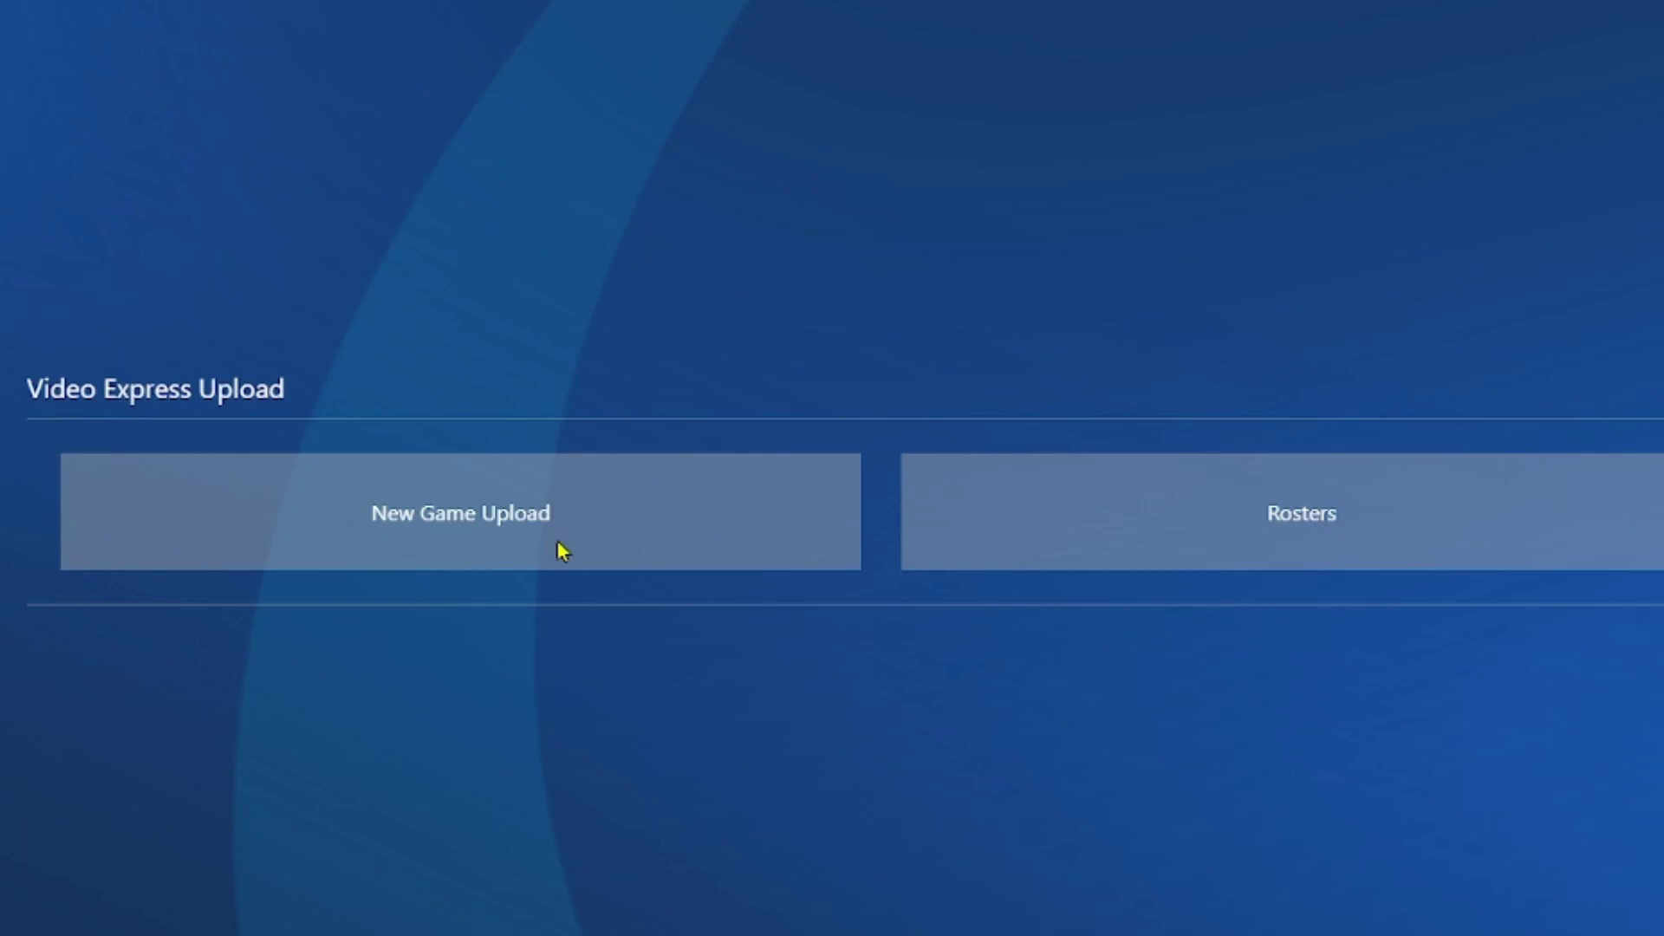
{"action": "left_click", "coordinate": [531, 524]}
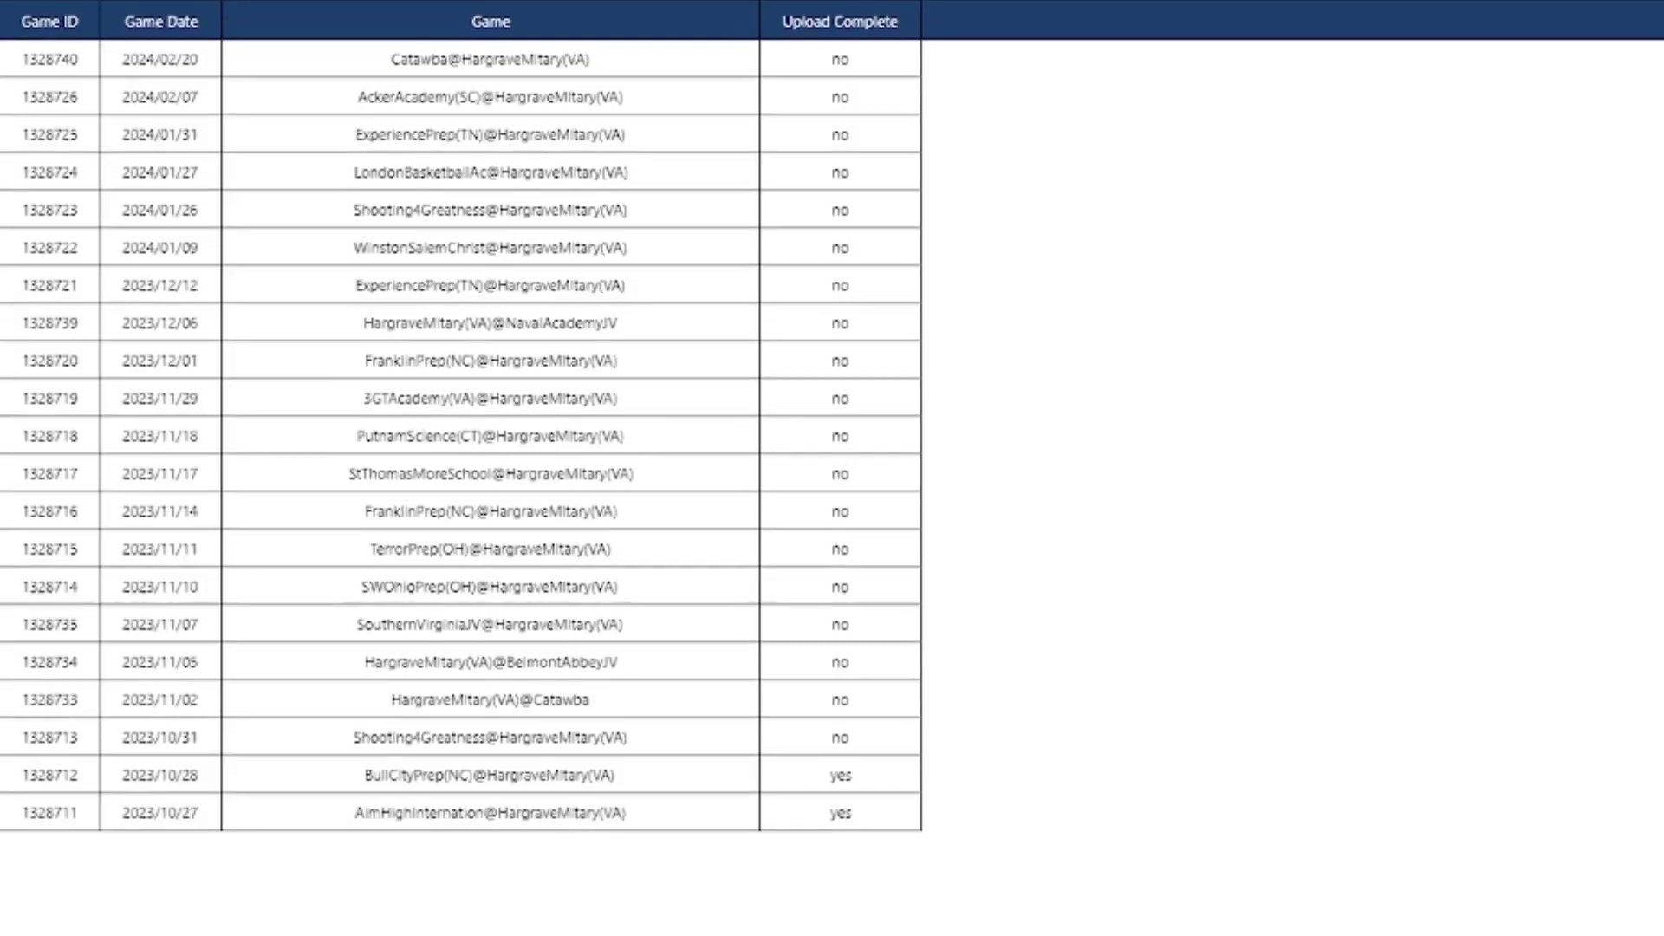
{"action": "left_click", "coordinate": [489, 785]}
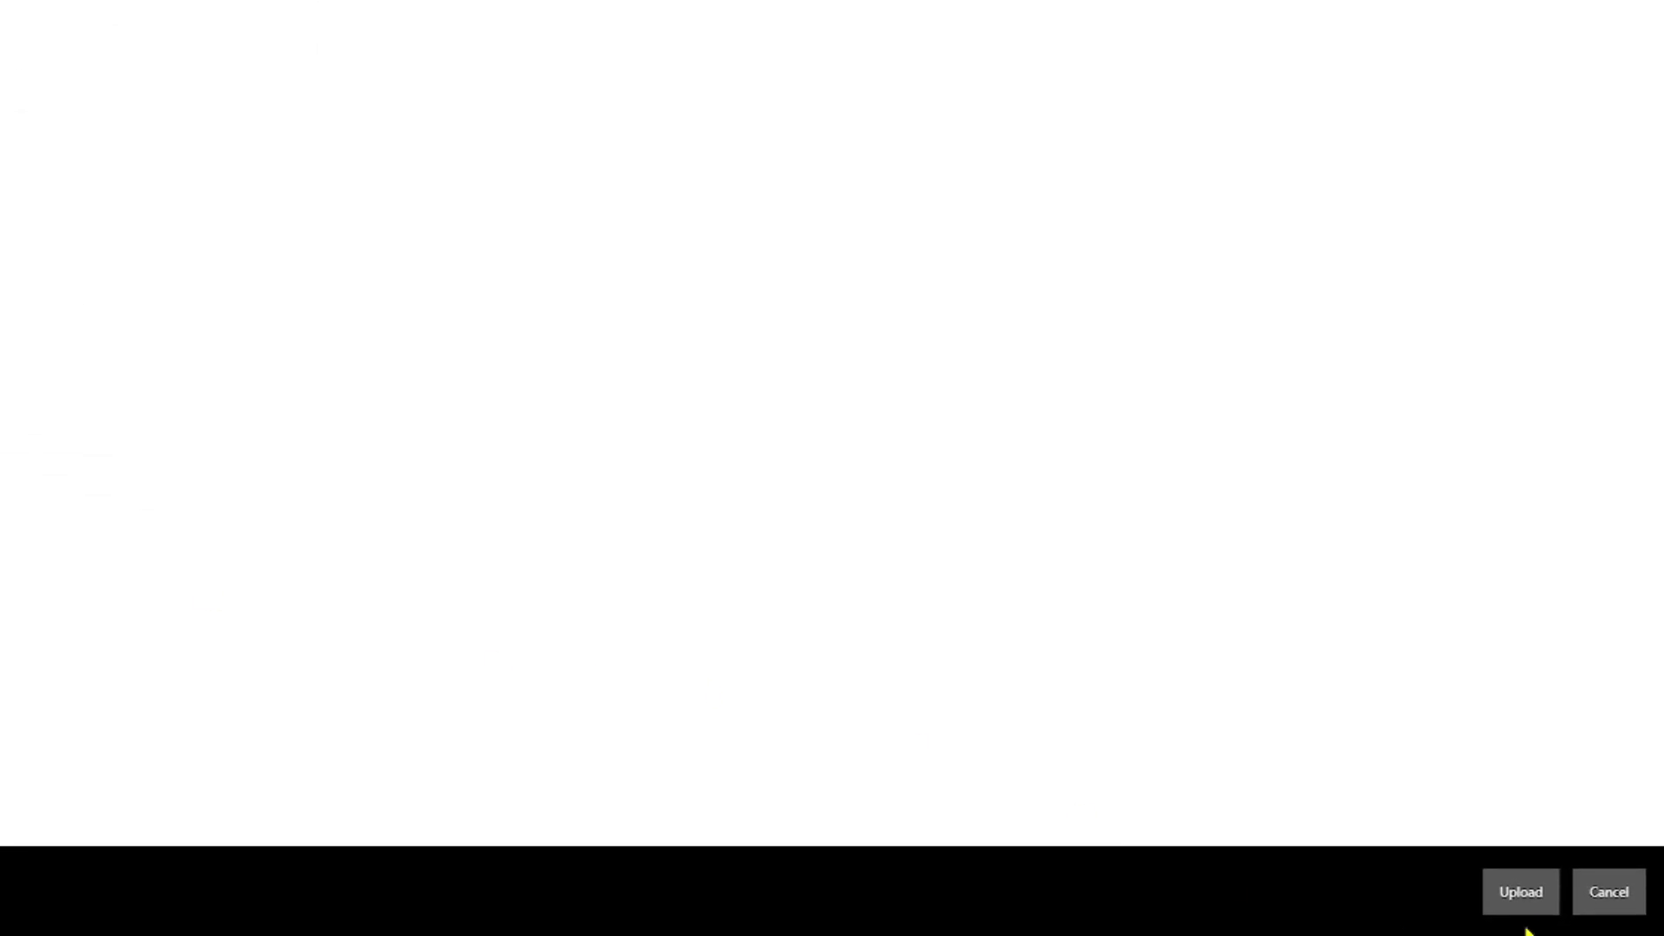
{"action": "left_click", "coordinate": [1523, 897]}
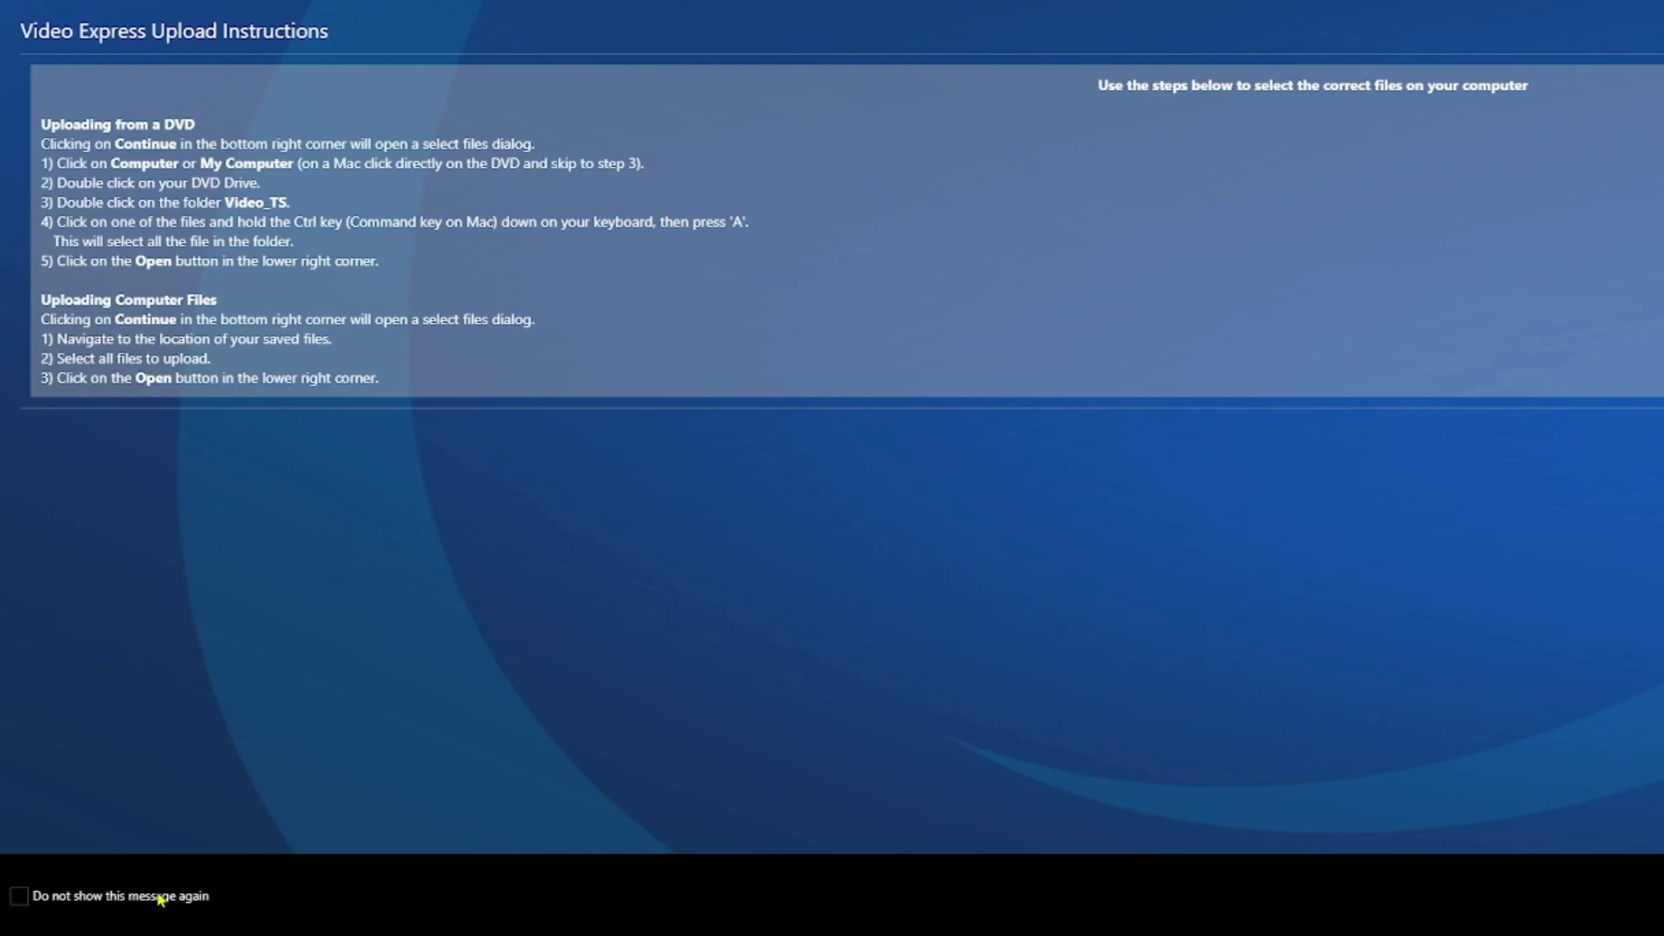
Attach the PGBB vs Bull City Prep (10.28.23) video file to the game upload.
{"action": "left_click", "coordinate": [1523, 896]}
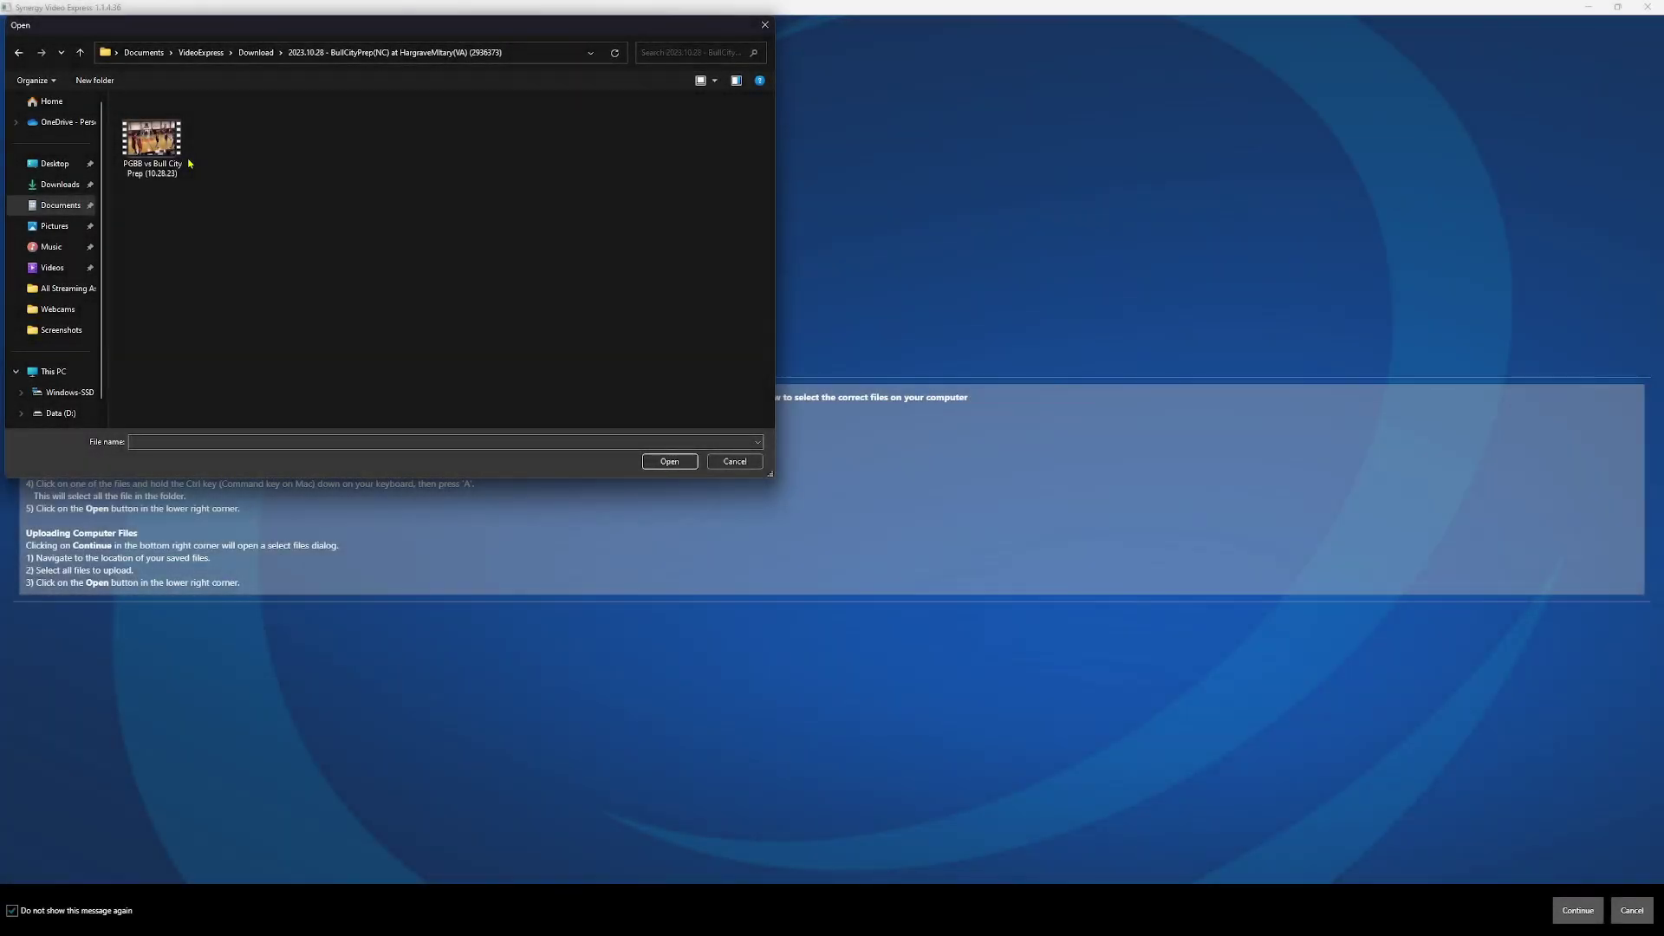
{"action": "left_click", "coordinate": [148, 159]}
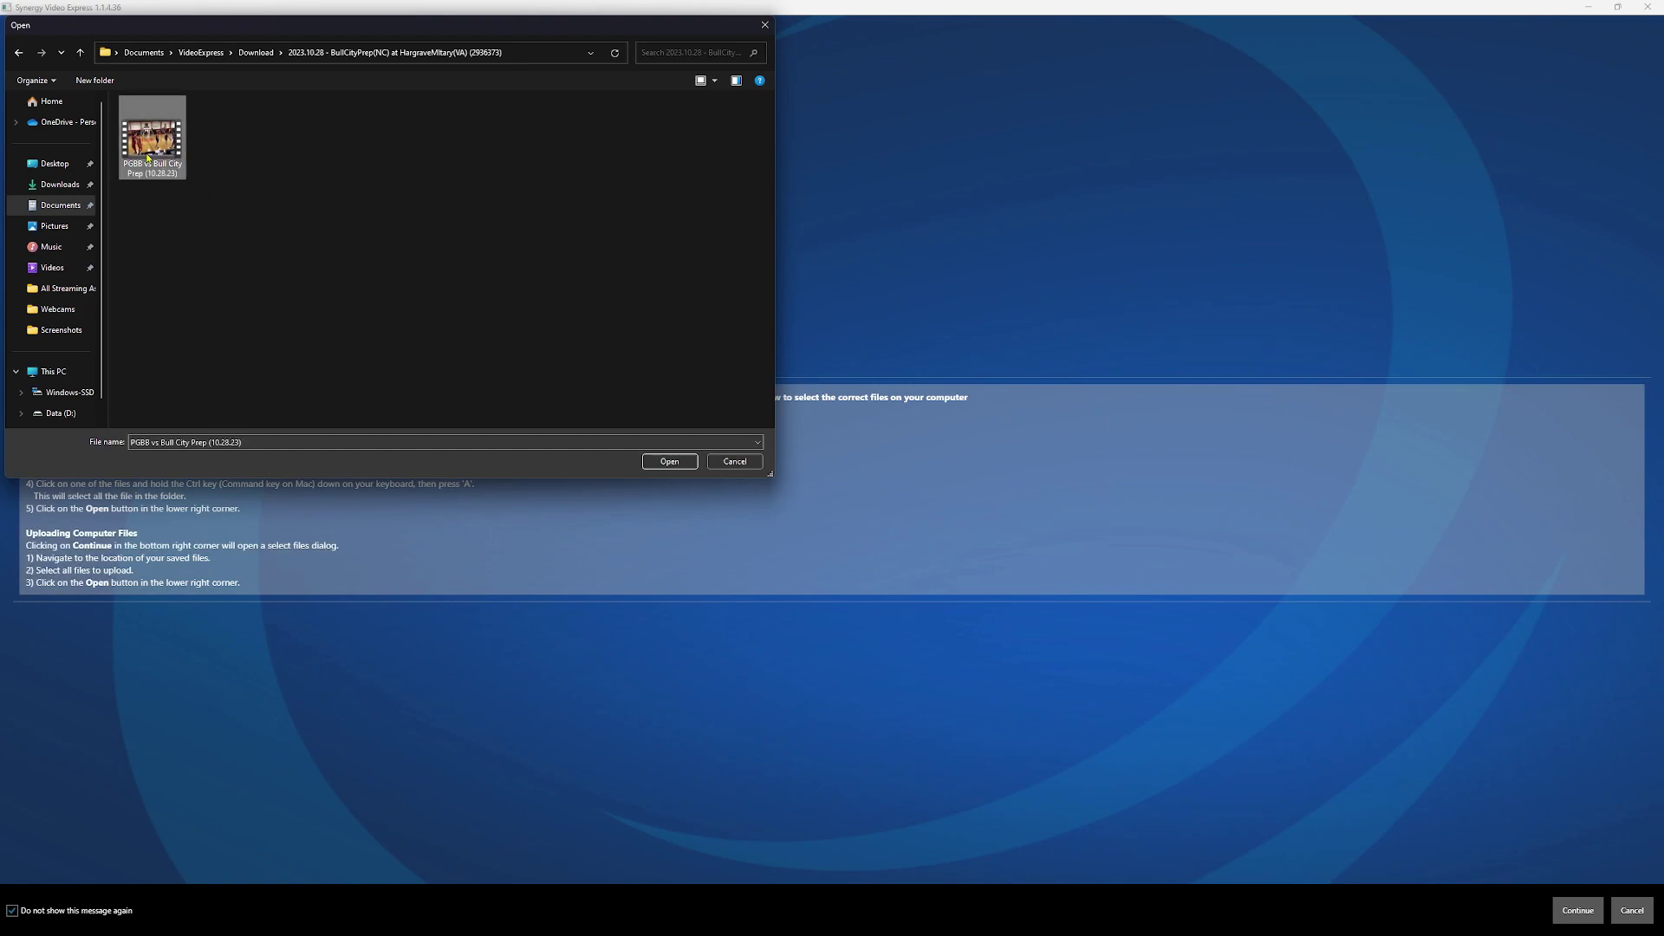
{"action": "left_click", "coordinate": [669, 461]}
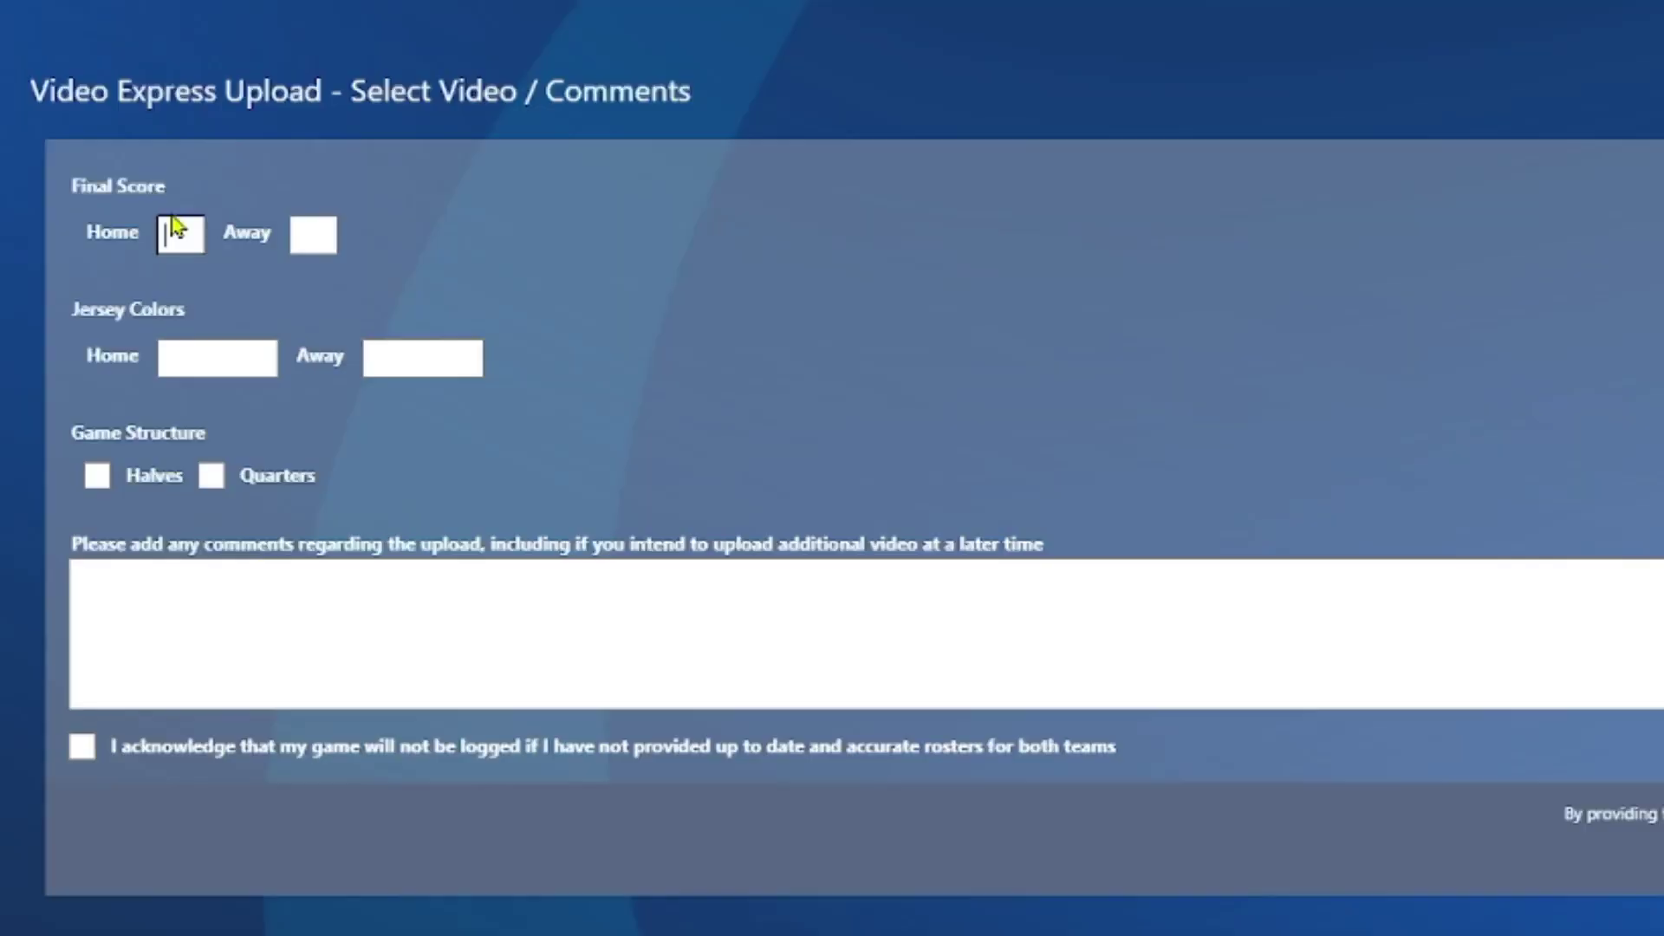
Enter final scores 60 and 59, with White home and Black away jersey colours.
{"action": "type", "text": "60"}
{"action": "left_click", "coordinate": [313, 233]}
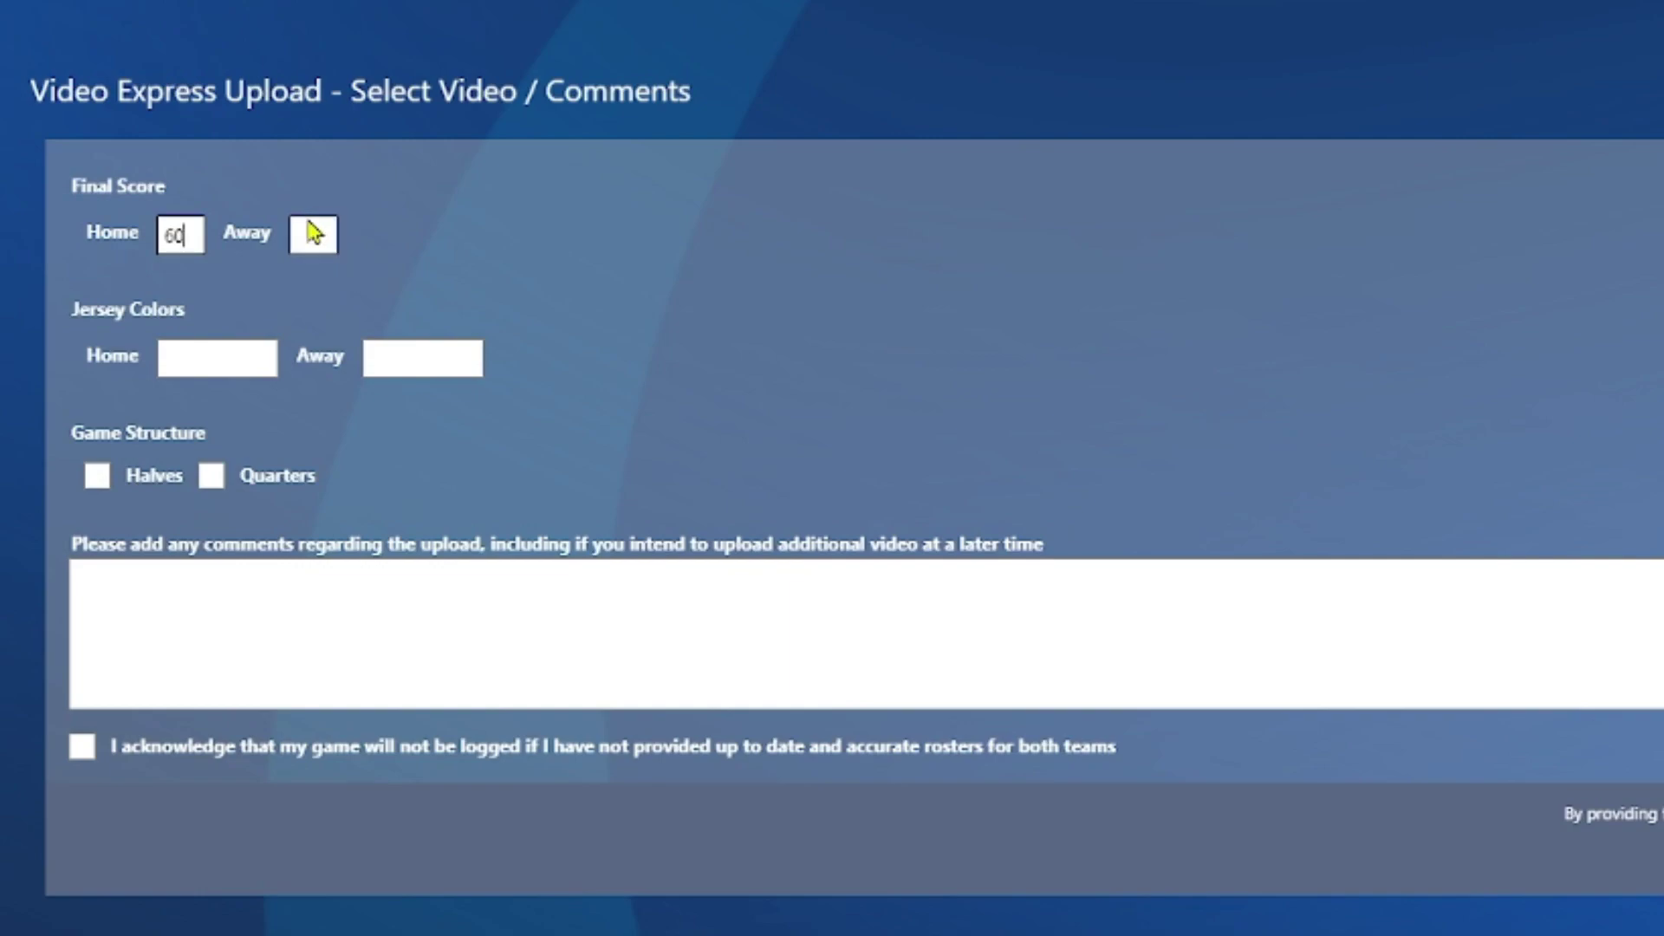
{"action": "type", "text": "59"}
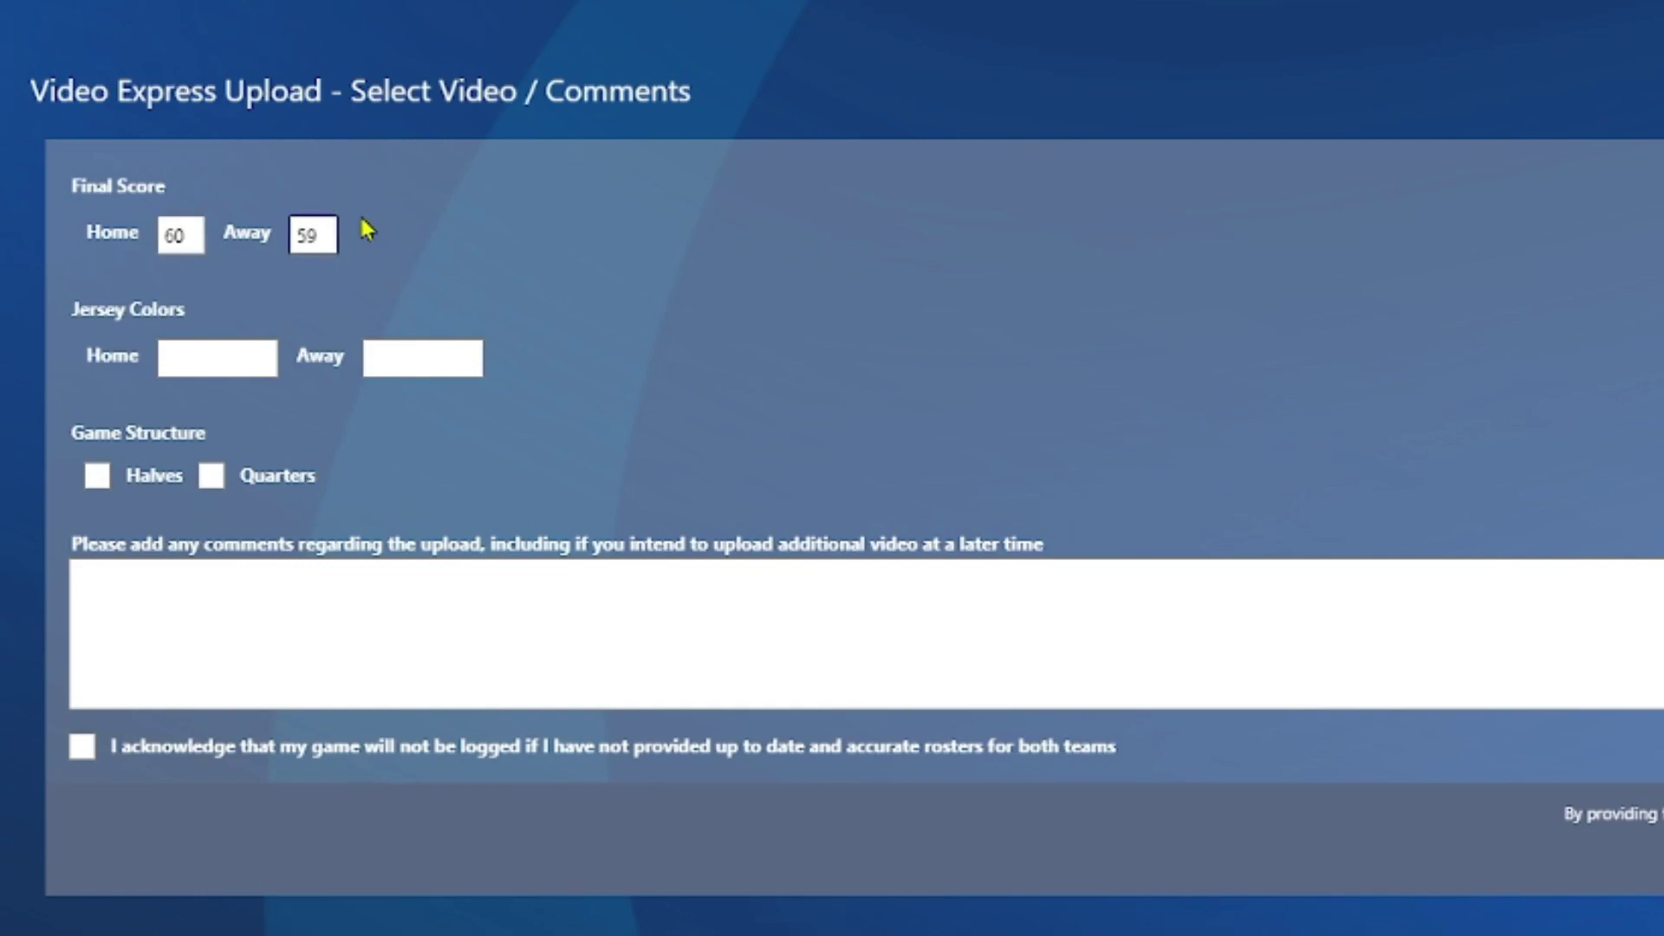
{"action": "left_click", "coordinate": [263, 357]}
{"action": "type", "text": "White"}
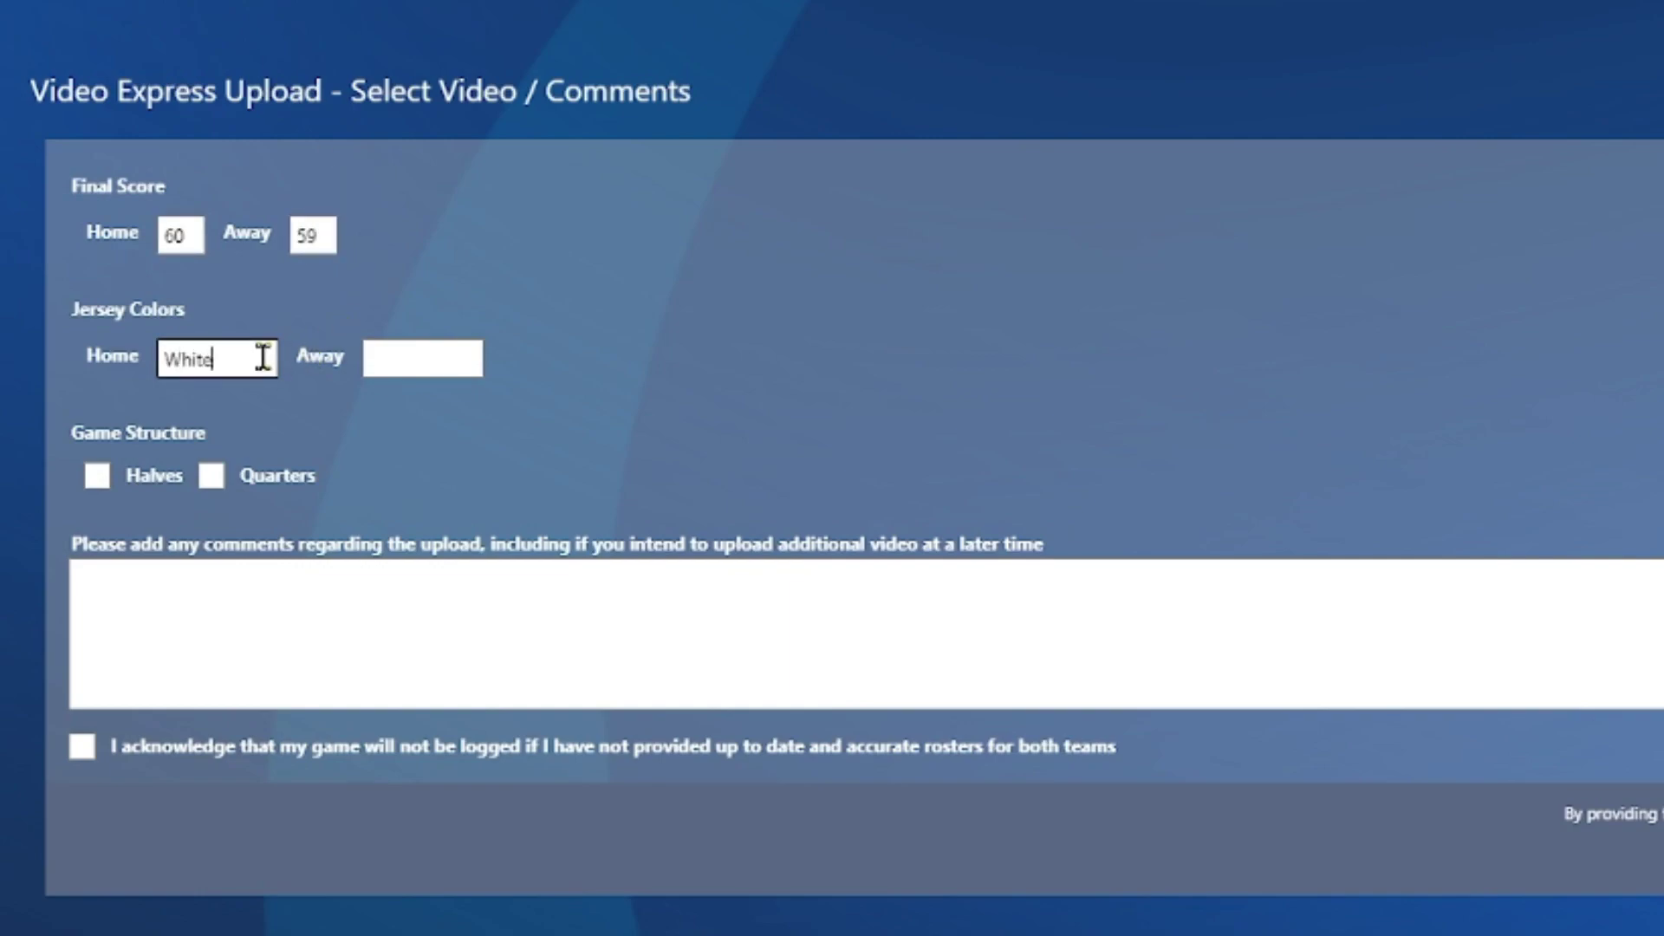
{"action": "left_click", "coordinate": [456, 362]}
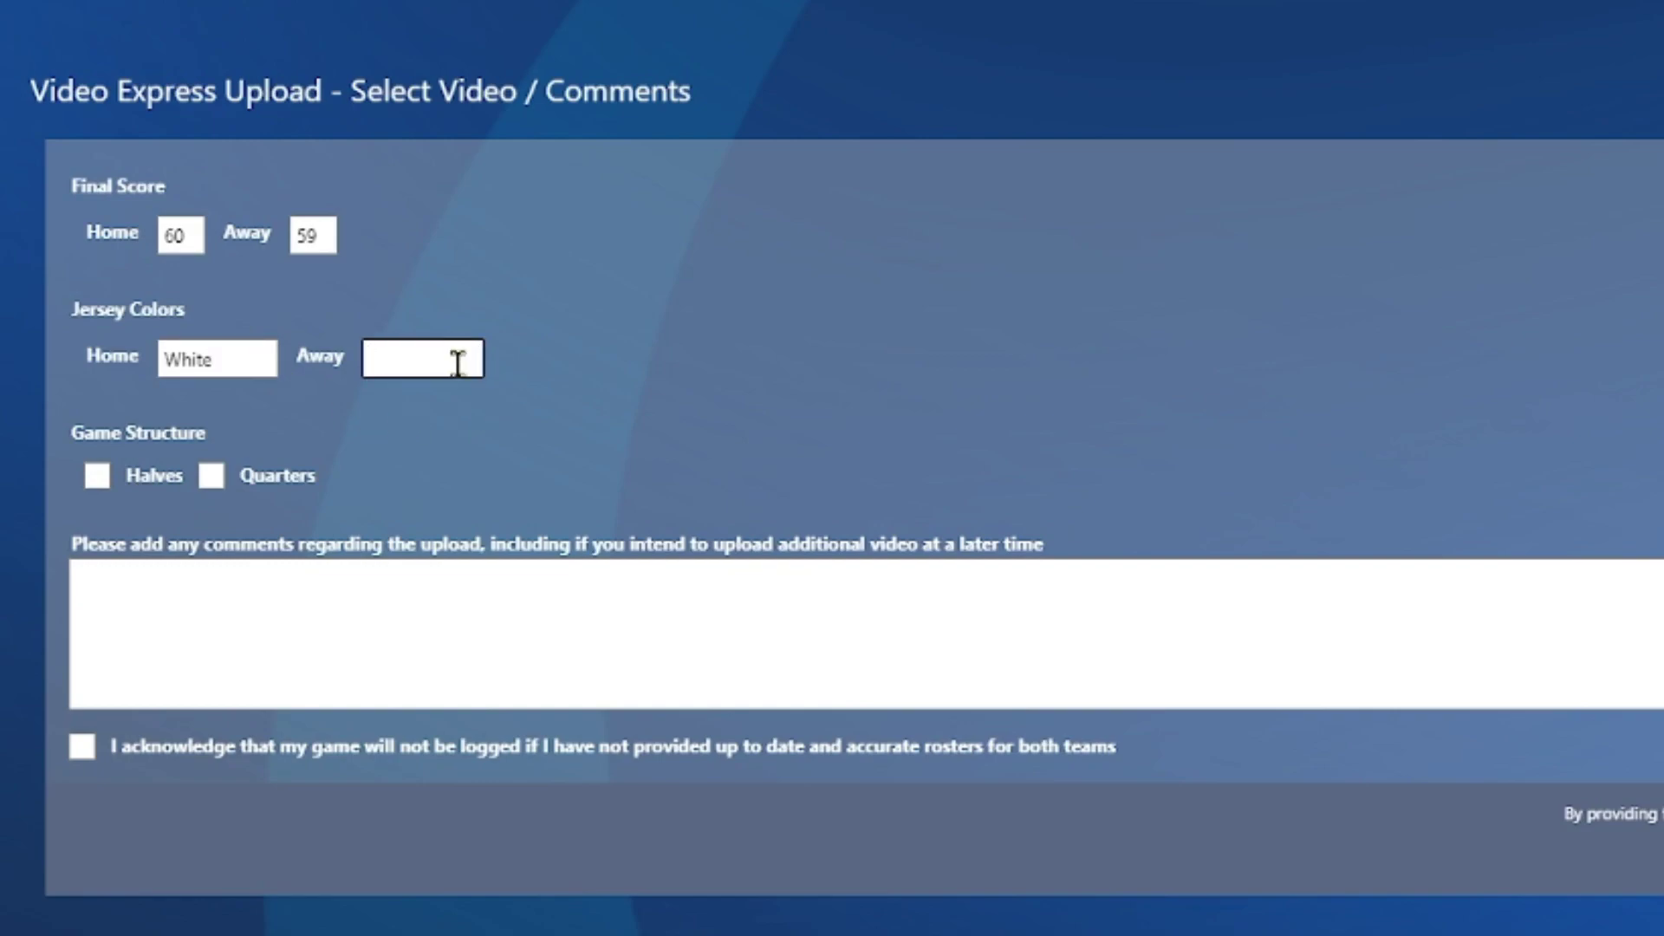
{"action": "type", "text": "Black"}
Mark the game as played in quarters, tick the roster acknowledgment, and submit.
{"action": "left_click", "coordinate": [215, 479]}
{"action": "left_click", "coordinate": [264, 644]}
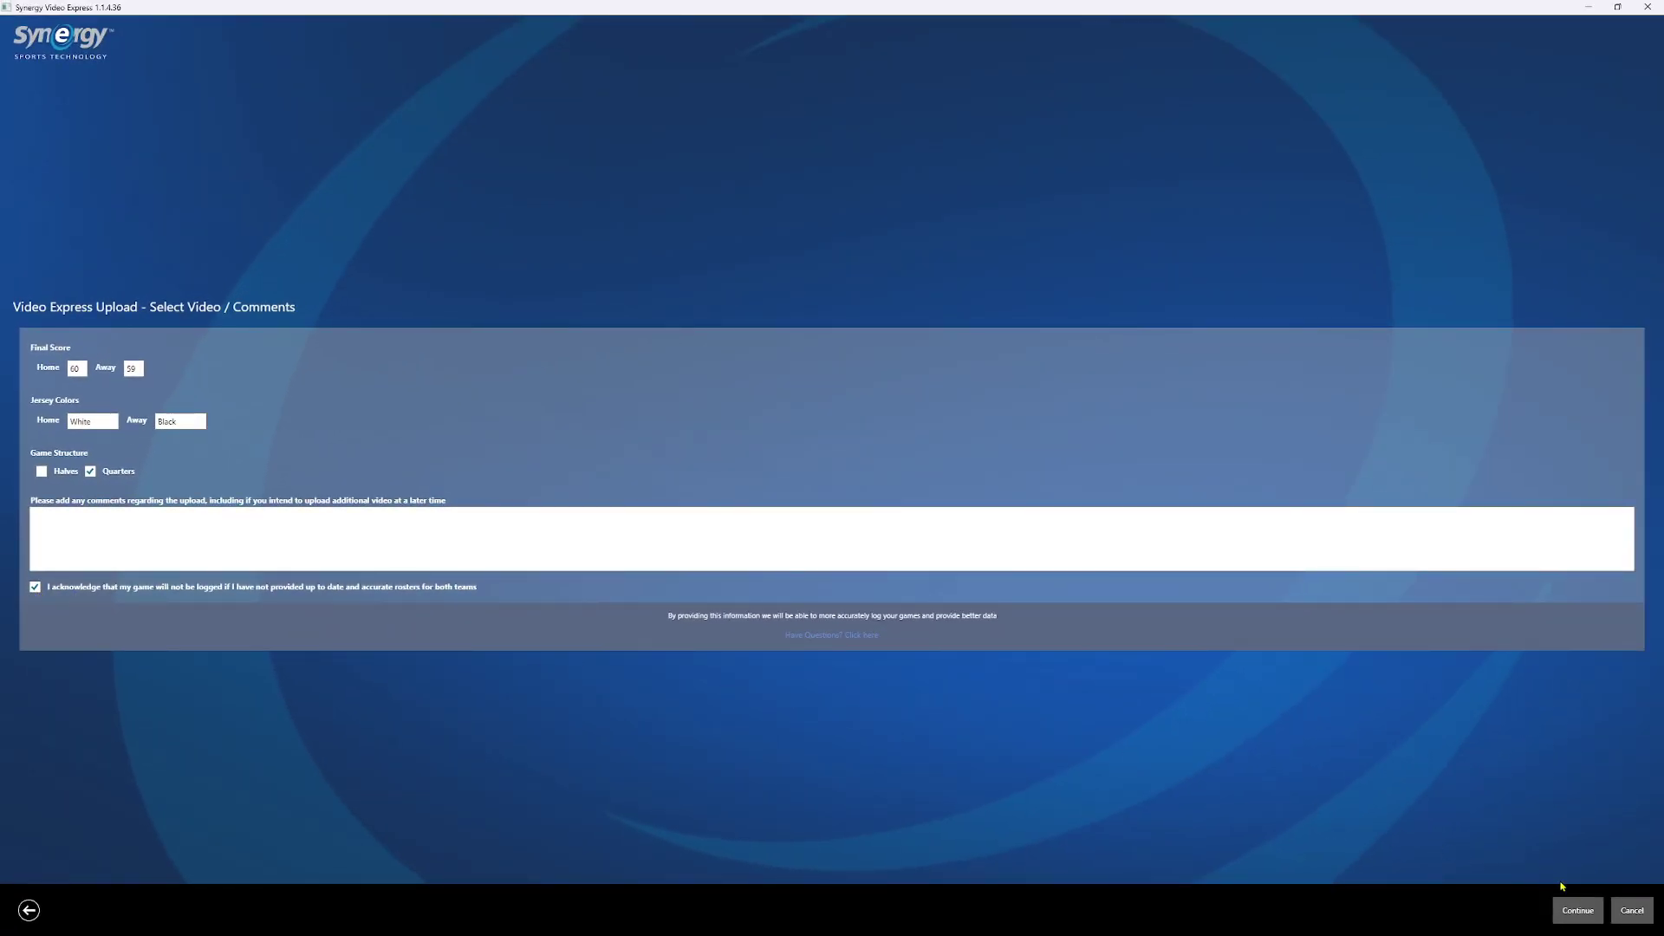
{"action": "left_click", "coordinate": [1579, 911]}
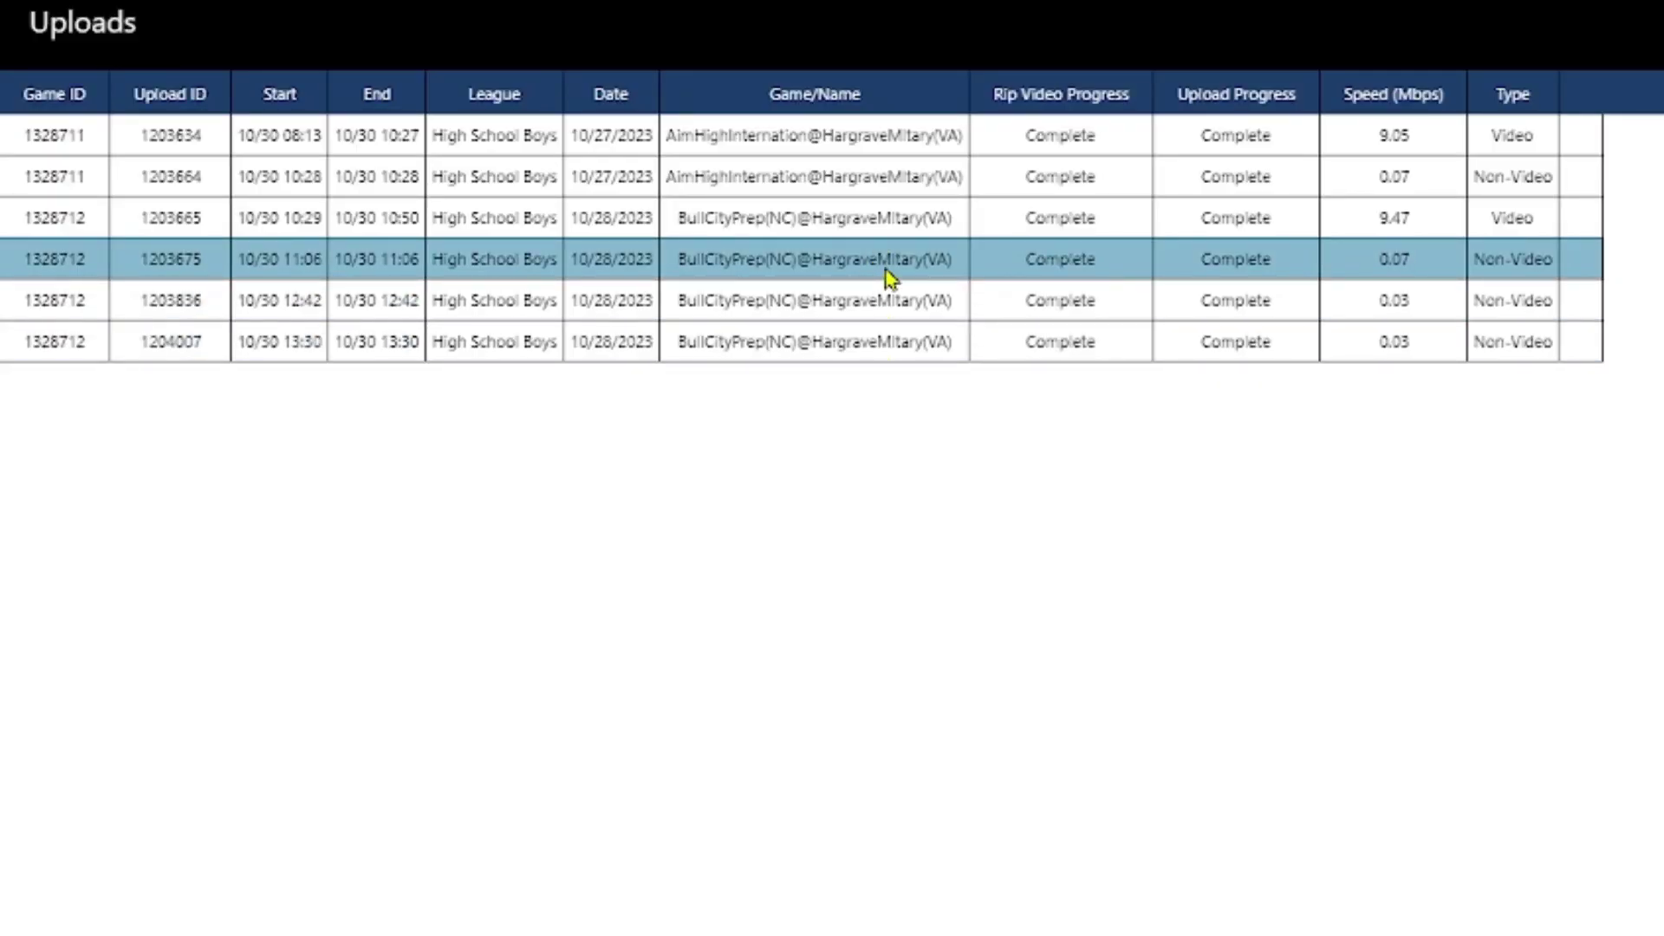
{"action": "left_click", "coordinate": [867, 230]}
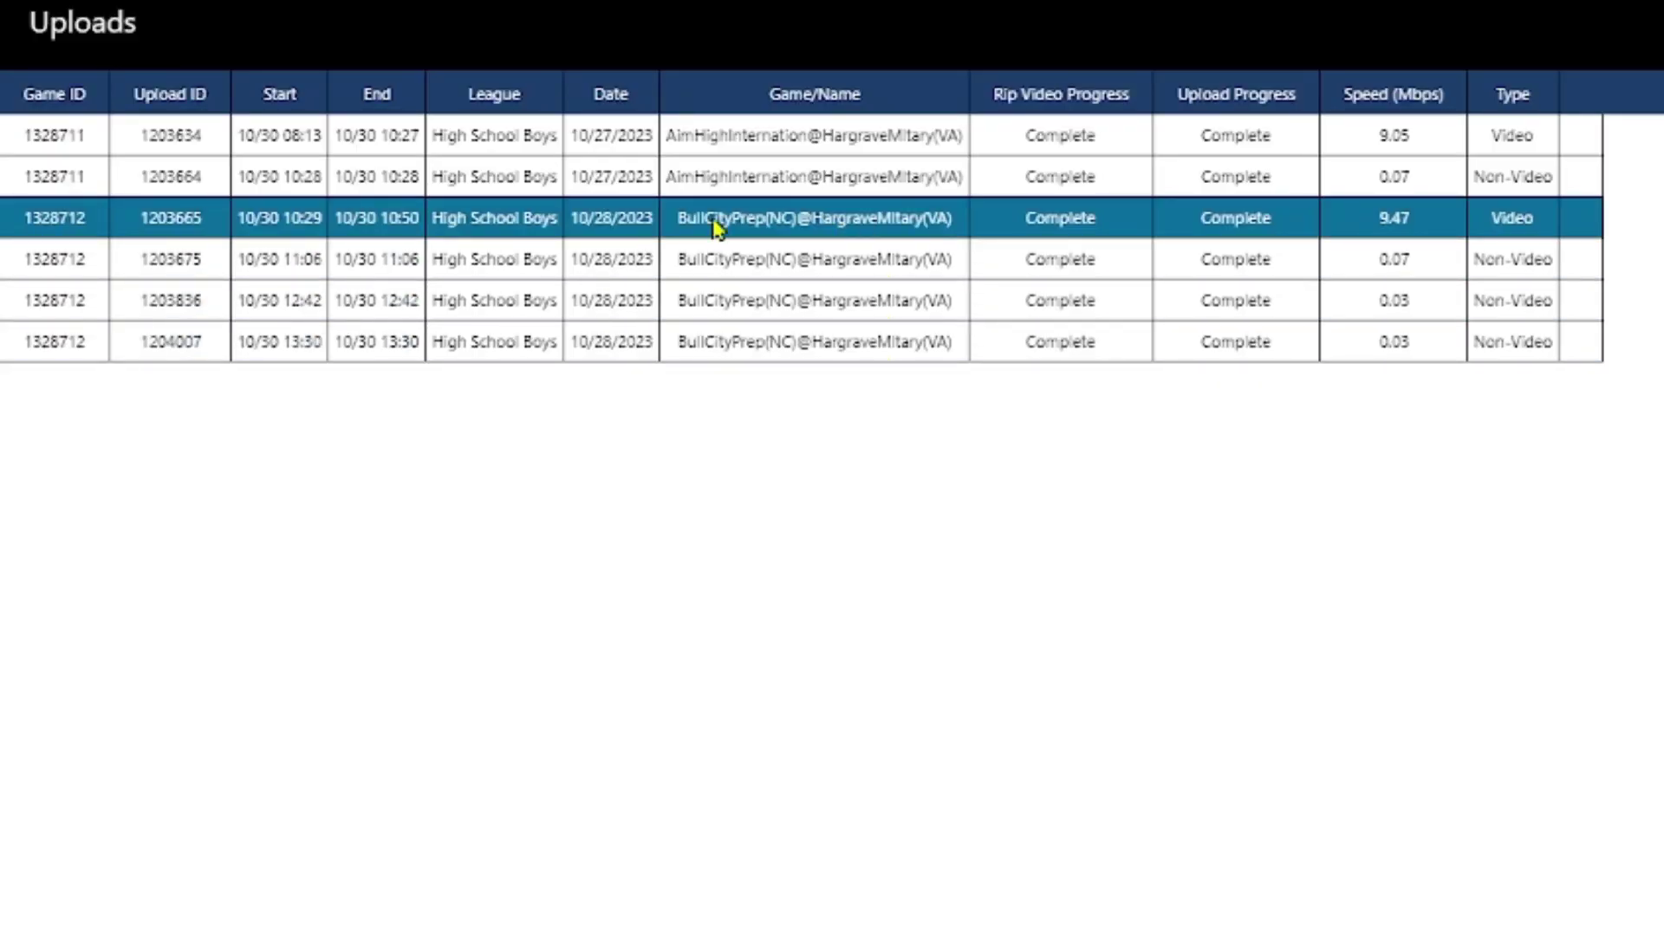